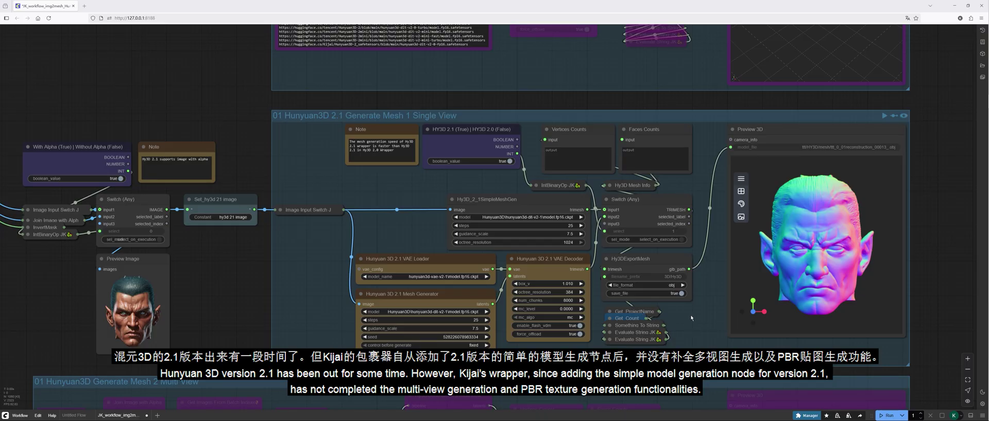
Step: Examine the nodes and settings of the Hunyuan3D 2.1 single-view mesh generation group
scroll(691, 317, "up", 1)
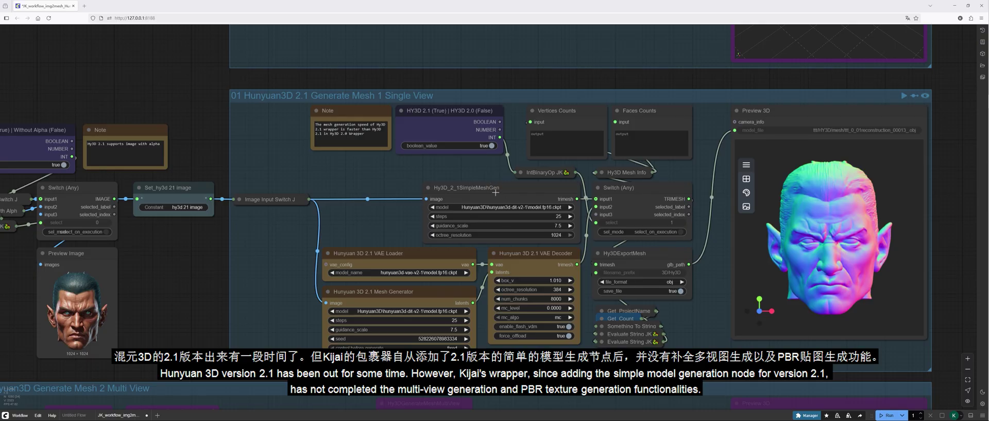
scroll(493, 191, "up", 2)
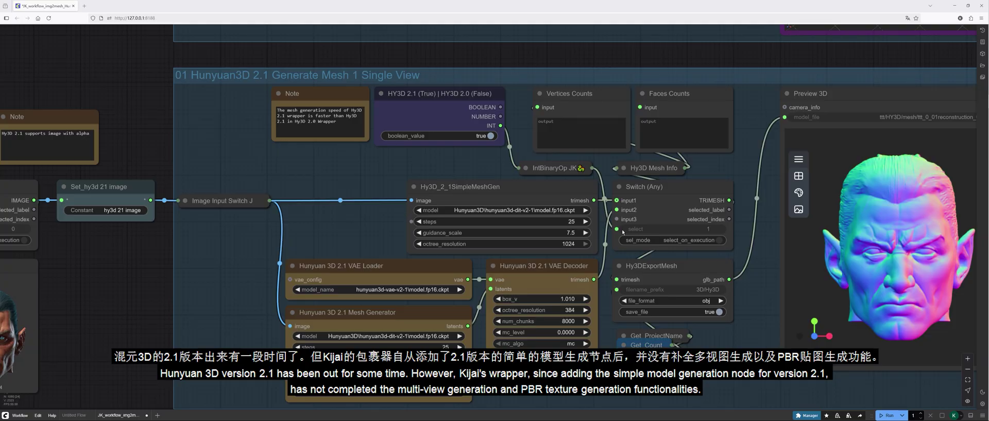
left_click_drag(747, 337, 652, 315)
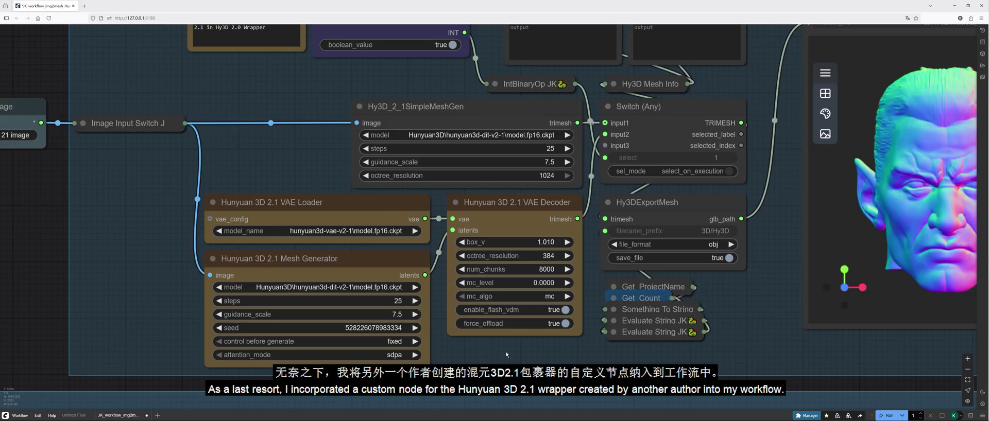
scroll(506, 354, "down", 1)
left_click_drag(696, 333, 581, 357)
scroll(580, 356, "down", 1)
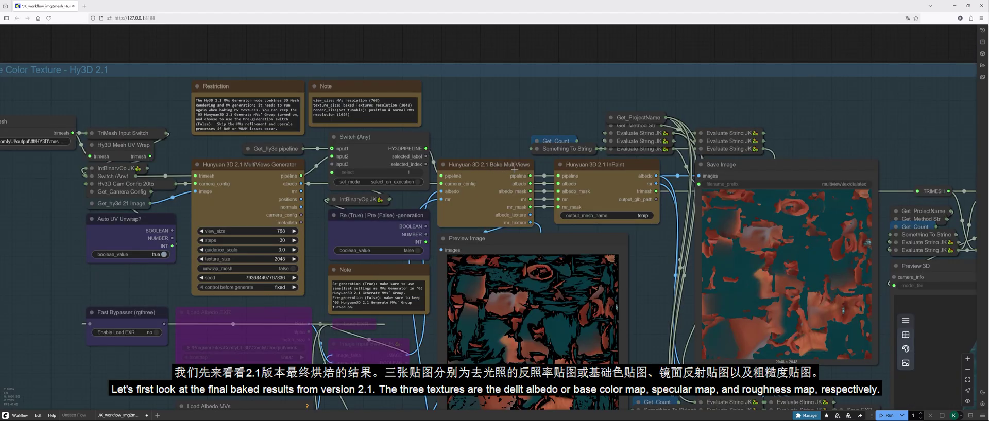
Step: Examine the baked albedo, specular and roughness textures and rotate the textured head in the 3D preview
left_click_drag(728, 266, 385, 169)
scroll(385, 169, "up", 2)
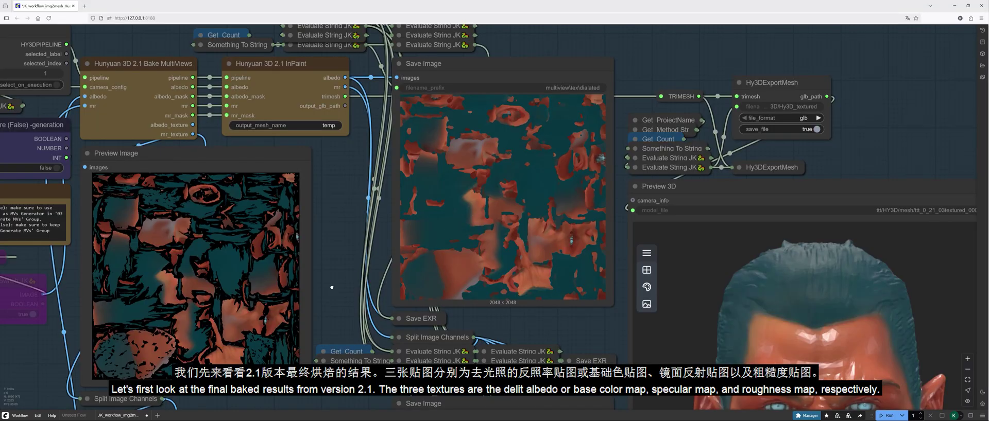
left_click_drag(332, 287, 340, 139)
left_click_drag(356, 350, 356, 183)
scroll(520, 197, "up", 2)
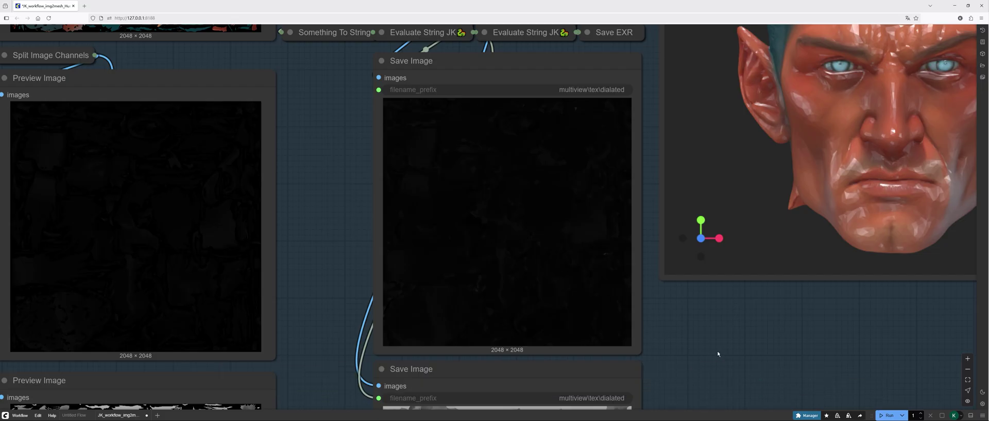
left_click_drag(717, 353, 735, 160)
left_click_drag(726, 315, 749, 201)
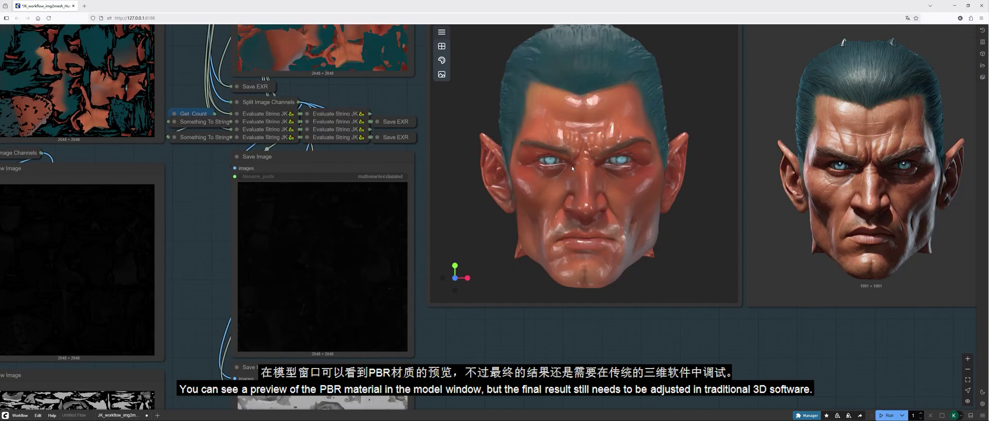
left_click_drag(571, 166, 597, 178)
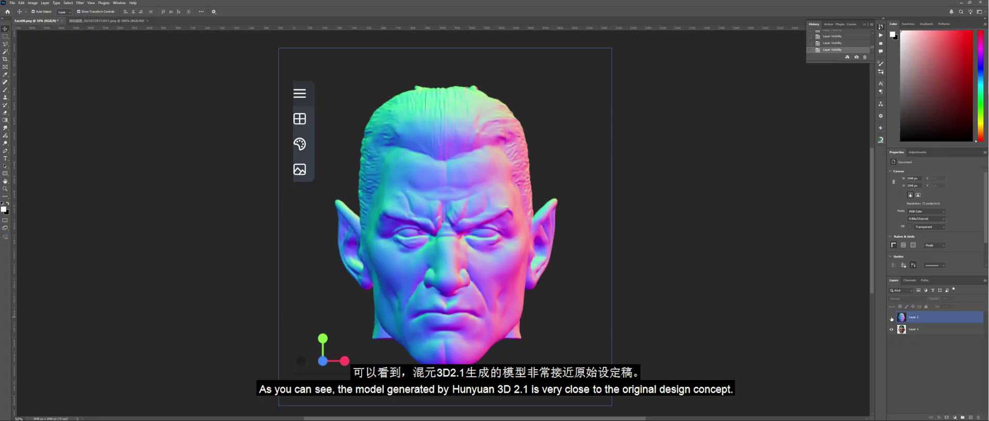
Step: In Photoshop, toggle the visibility of Layer 2 repeatedly to compare the generated model with the original concept image
left_click(891, 318)
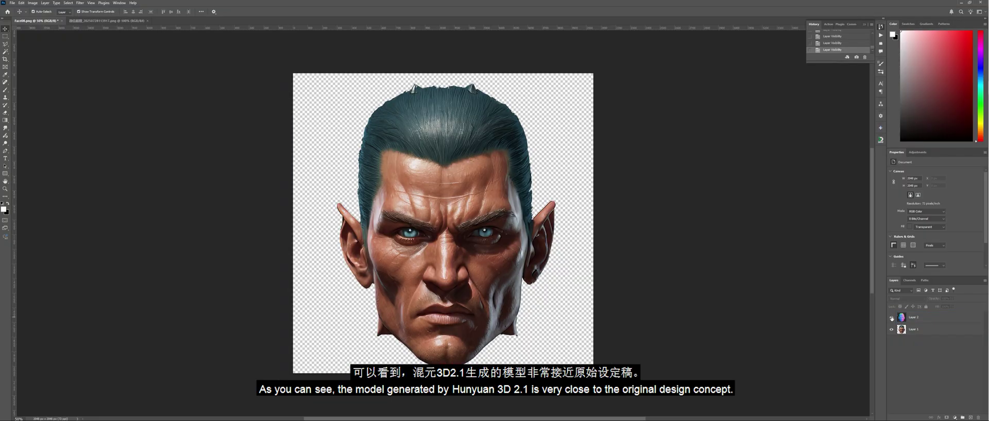
left_click(891, 318)
left_click(891, 318)
left_click(891, 318)
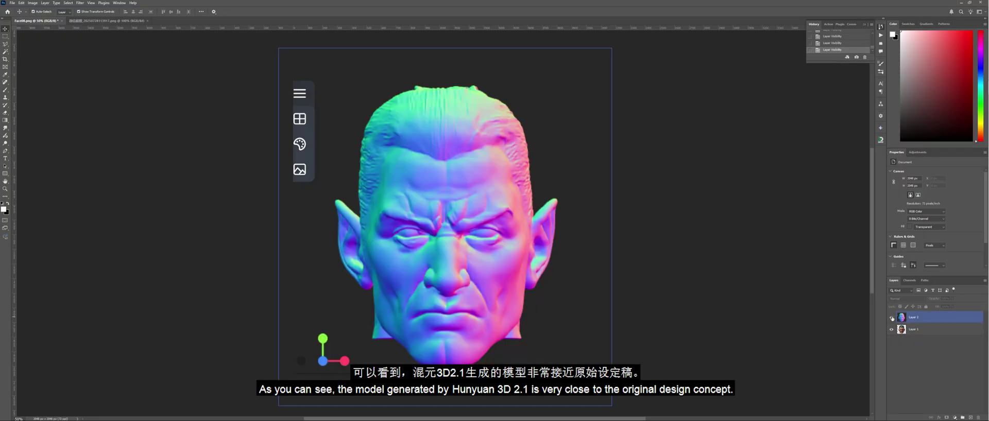
left_click(891, 318)
left_click(891, 318)
left_click(891, 318)
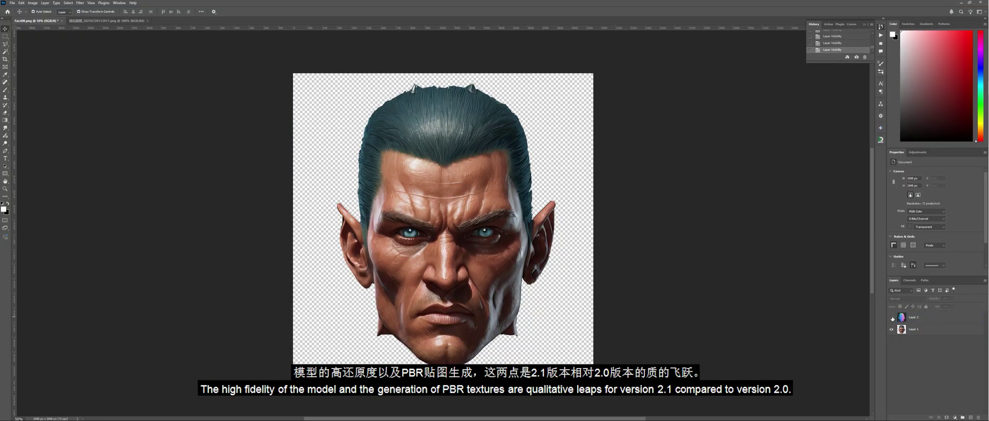
left_click(891, 318)
left_click(892, 318)
left_click(891, 318)
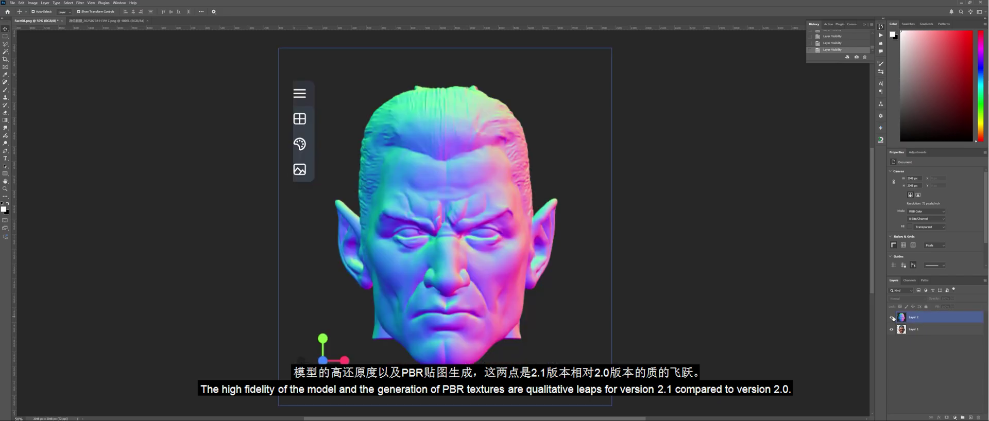
left_click(892, 318)
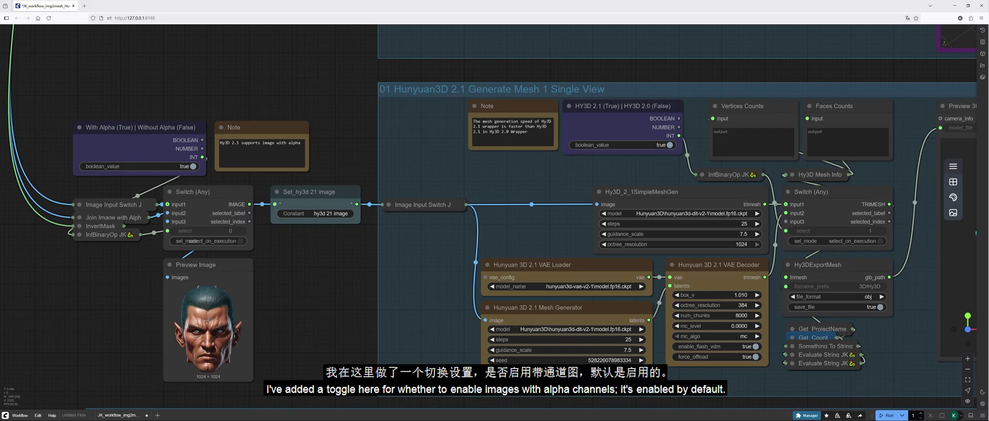
Step: In ComfyUI, toggle the With Alpha | Without Alpha boolean value ahead of the single-view mesh generation group
scroll(293, 368, "up", 4)
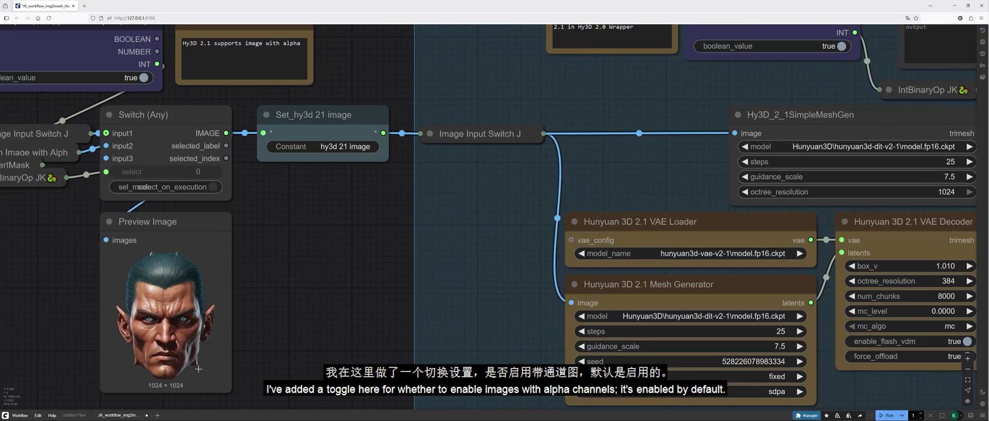
scroll(203, 402, "down", 3)
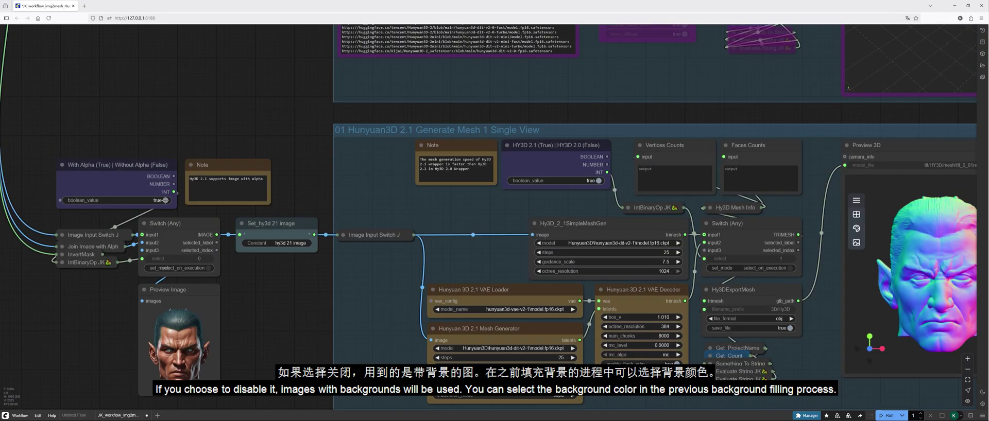
left_click(164, 200)
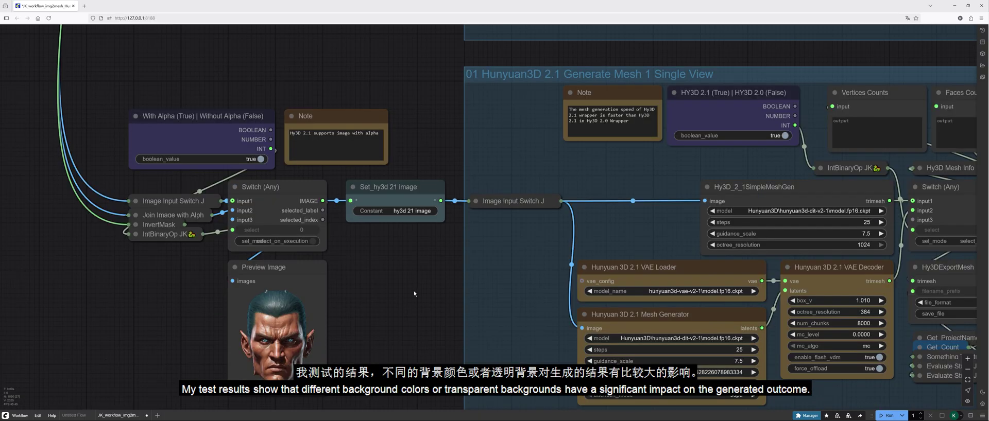
Step: Follow the hy3d 21 image connection through the single-view mesh generation nodes and examine them
left_click_drag(413, 290, 271, 257)
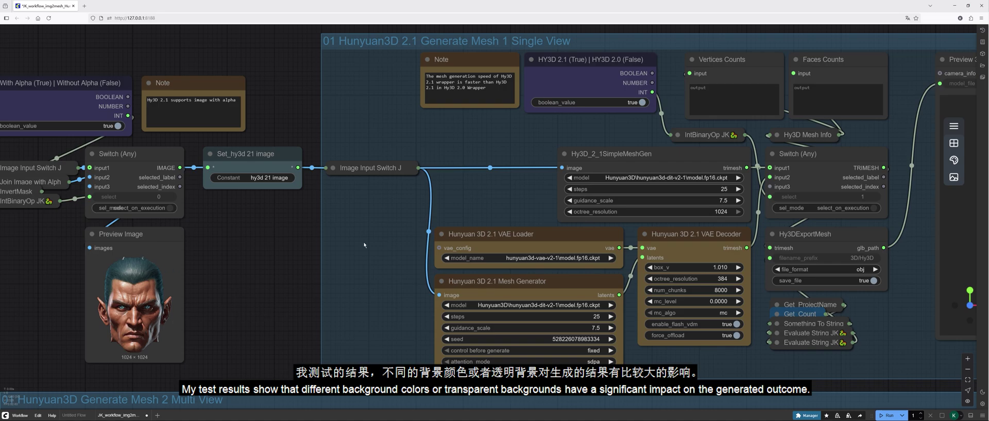
left_click_drag(363, 222, 117, 218)
left_click_drag(594, 298, 465, 313)
left_click_drag(720, 240, 687, 242)
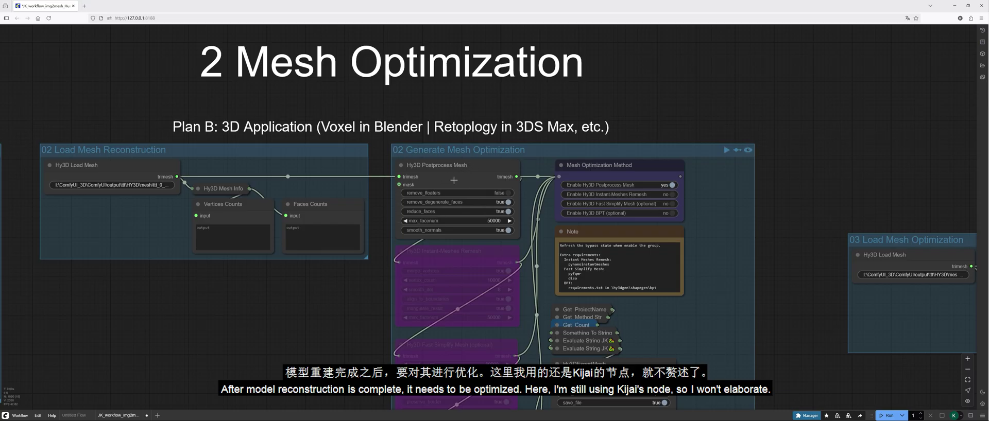
Step: Examine the Generate Mesh Optimization group and rotate and zoom its optimized head in the 3D preview
left_click_drag(703, 337, 672, 139)
left_click_drag(761, 302, 755, 203)
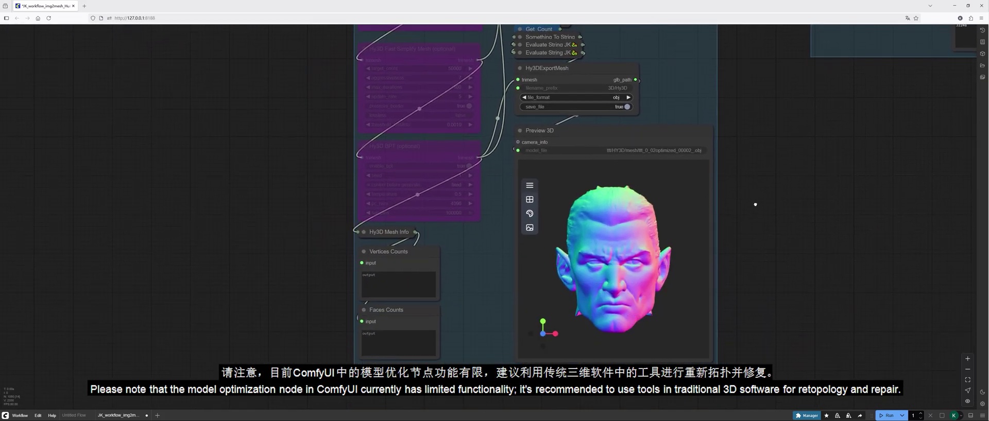
scroll(753, 221, "up", 2)
left_click_drag(626, 289, 584, 246)
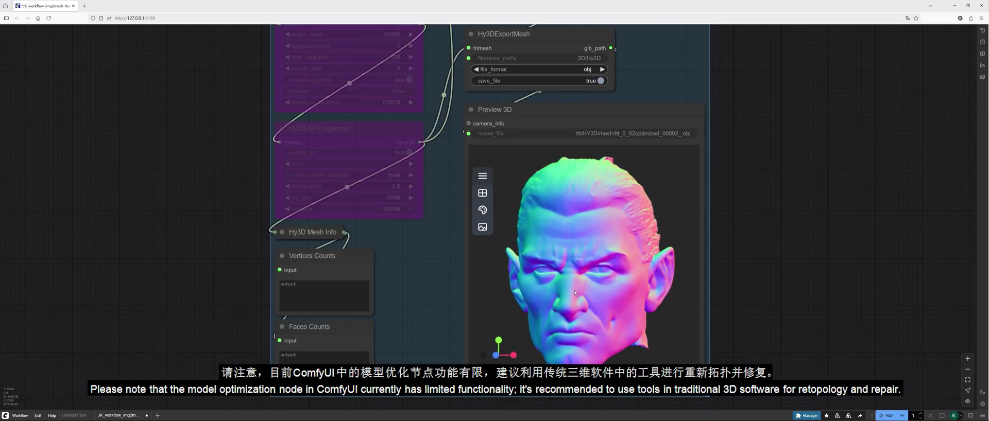
left_click_drag(574, 292, 602, 301)
scroll(650, 301, "down", 6)
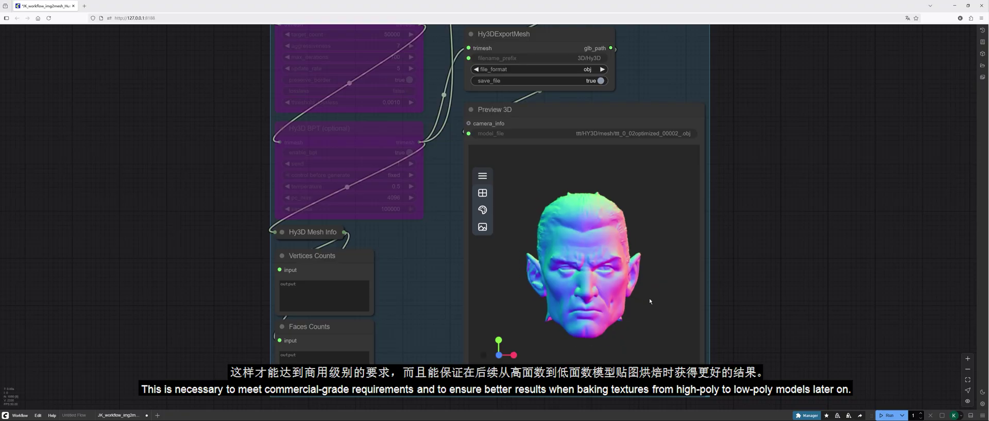
scroll(650, 302, "down", 8)
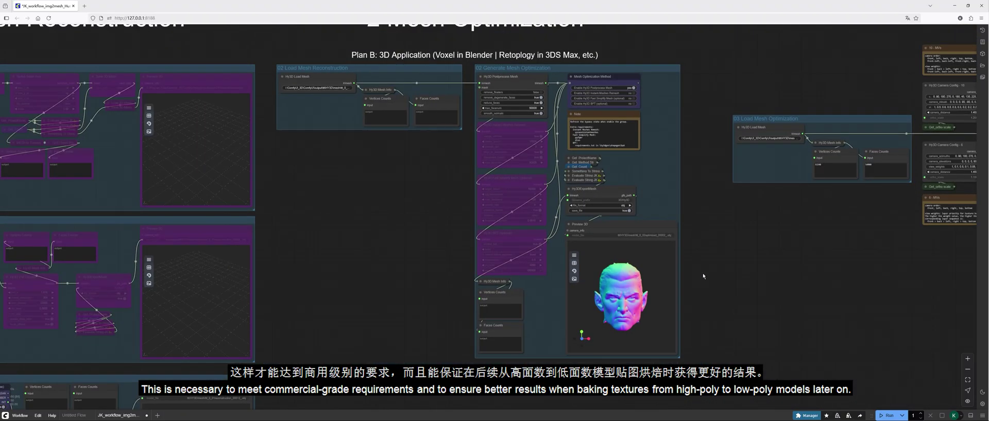
Step: Examine the Hunyuan3D 2.1 Generate MVs group, including its MultiViews Generator settings and the restriction and usage notes
left_click_drag(686, 246, 373, 242)
left_click_drag(600, 243, 600, 243)
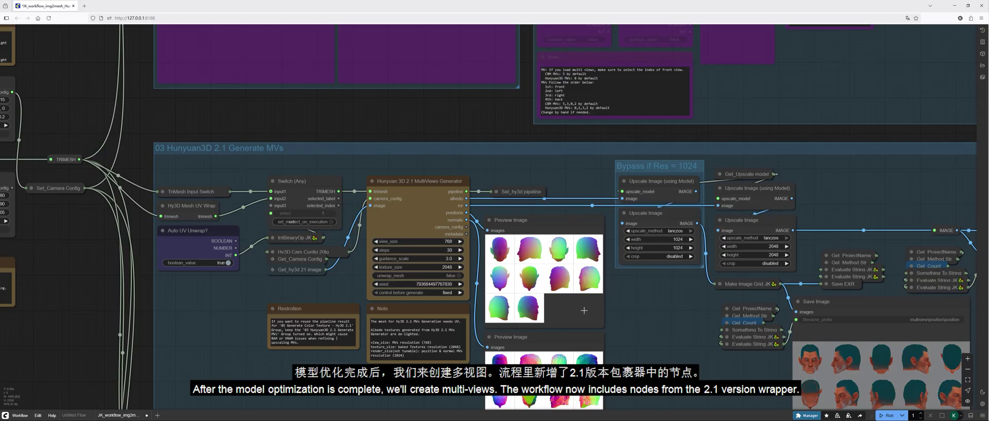
left_click_drag(637, 288, 621, 278)
scroll(621, 278, "down", 4)
scroll(622, 278, "right", 2)
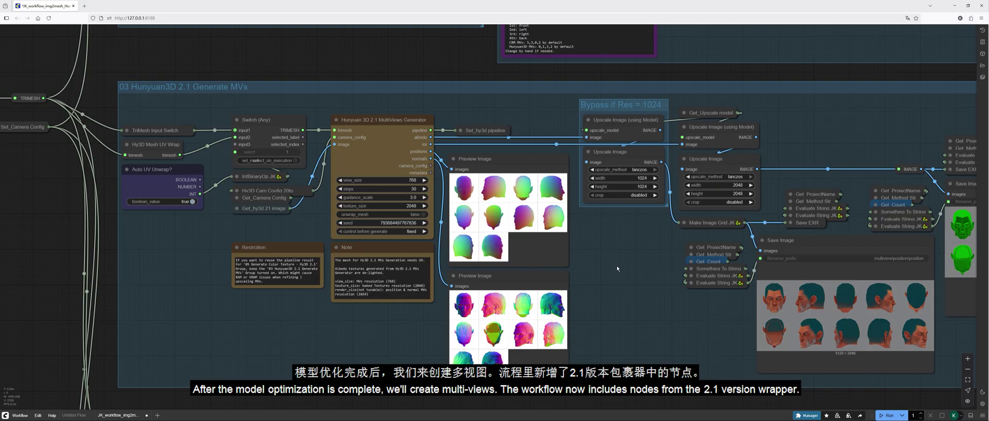
scroll(618, 265, "up", 2)
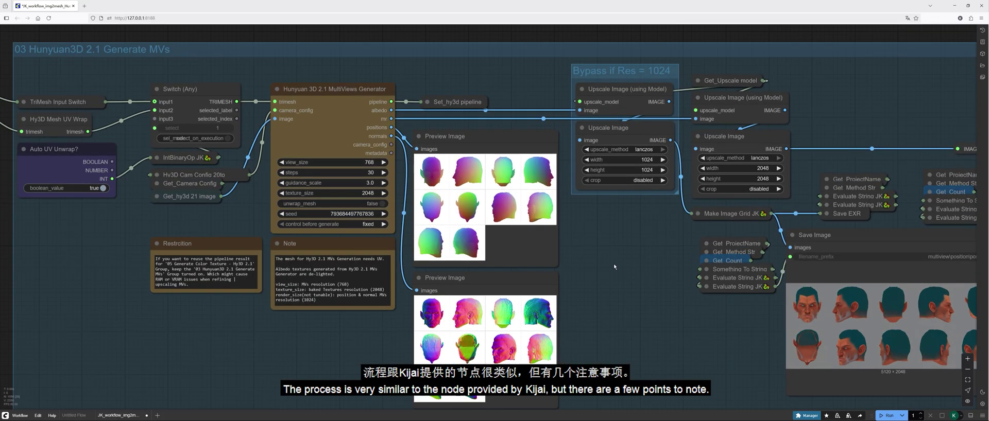
scroll(608, 263, "left", 5)
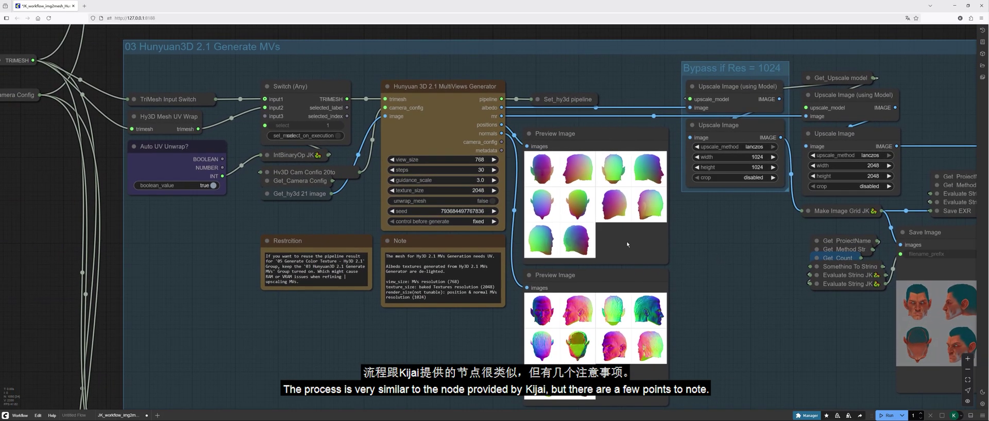
scroll(342, 208, "up", 1)
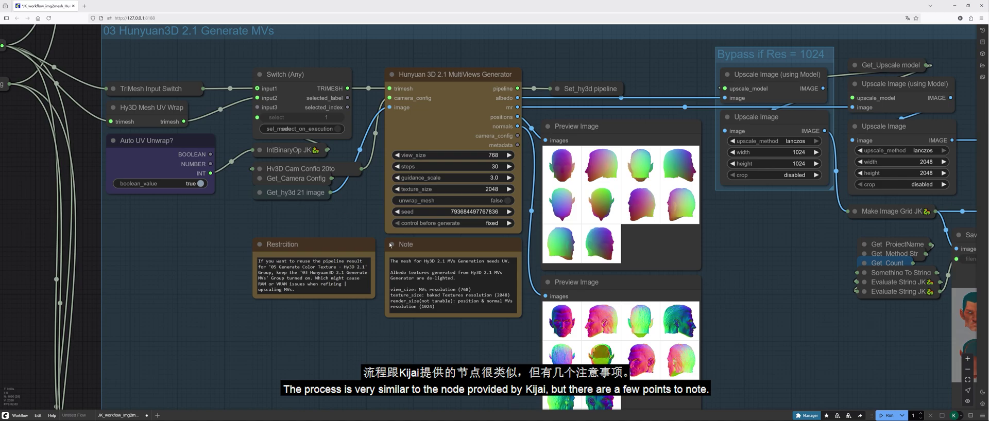
scroll(374, 341, "up", 1)
left_click_drag(356, 342, 363, 357)
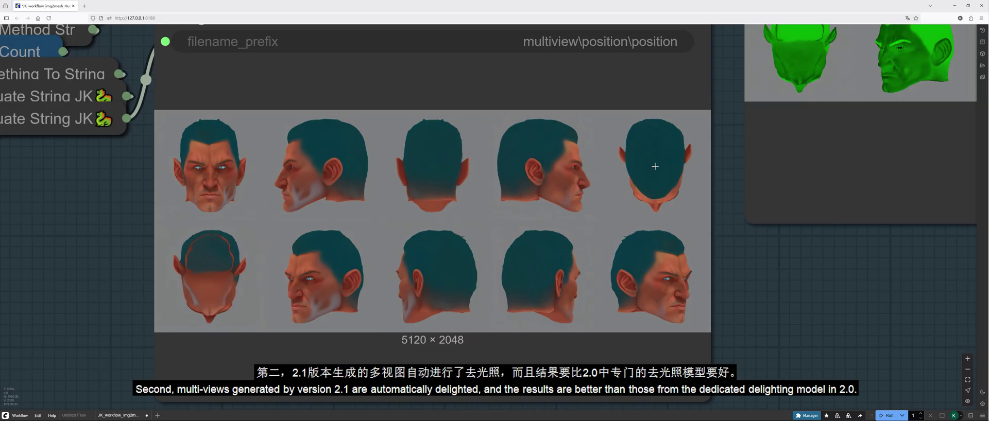
Step: Compare the delighted multi-view image grid with the green multi-channel material grid in the Save Image nodes
scroll(799, 272, "down", 8)
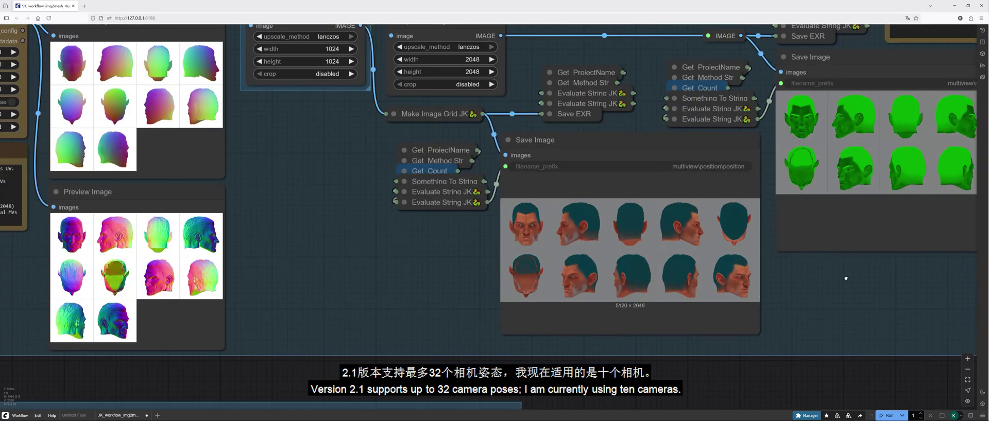
left_click_drag(845, 278, 522, 339)
scroll(730, 202, "up", 1)
scroll(731, 201, "up", 3)
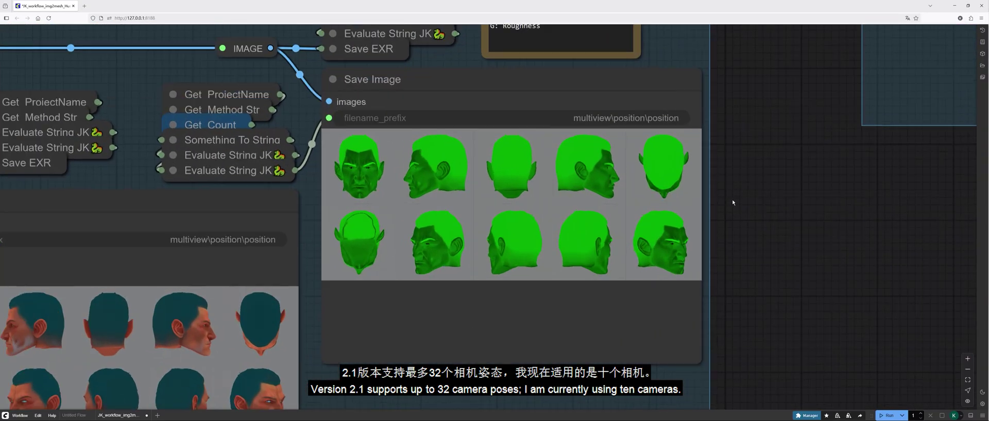
scroll(783, 201, "up", 2)
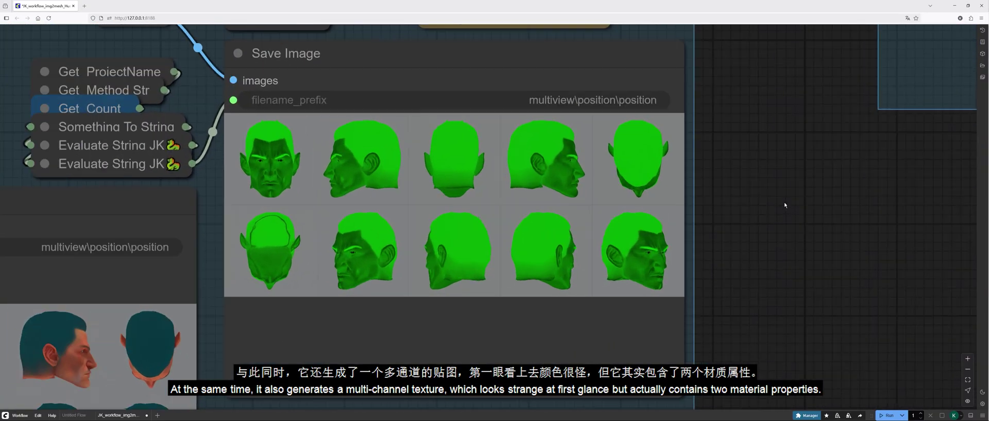
left_click_drag(753, 200, 775, 215)
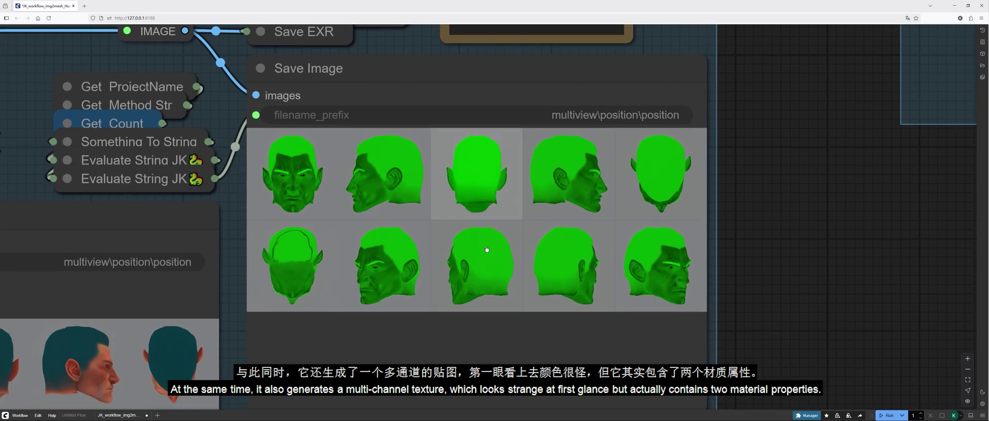
Step: Inspect the front view of the multi-channel material texture, viewing its Red and Green channels separately in Photoshop
left_click(276, 183)
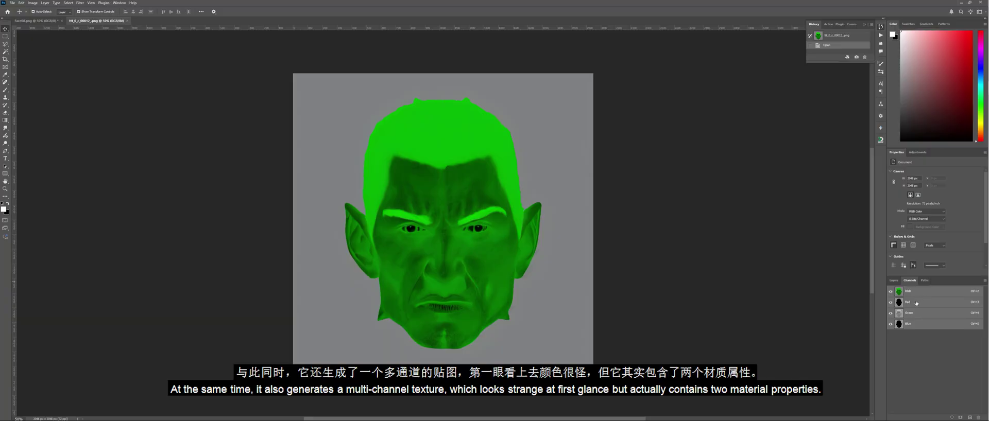
left_click(916, 303)
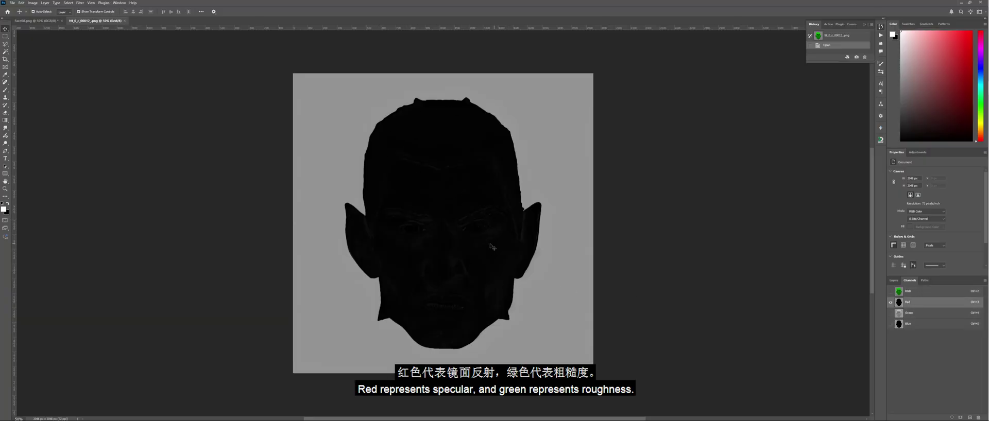
left_click(912, 313)
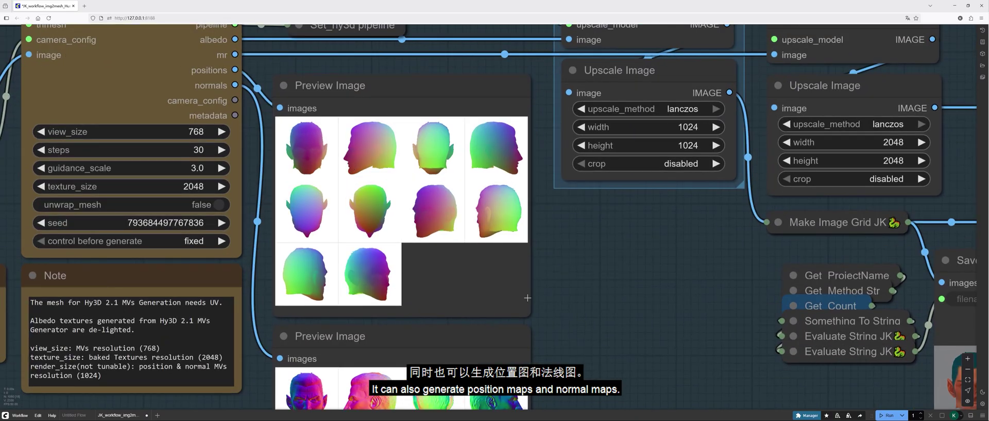
Step: Examine the position and normal map grids previewed from the Hunyuan 3D 2.1 MultiViews Generator, along with its notes
scroll(587, 229, "up", 2)
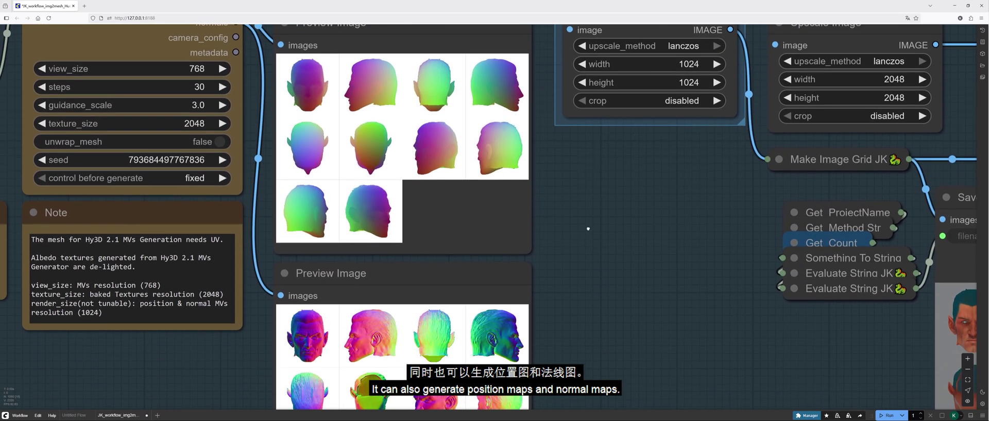
scroll(587, 228, "down", 3)
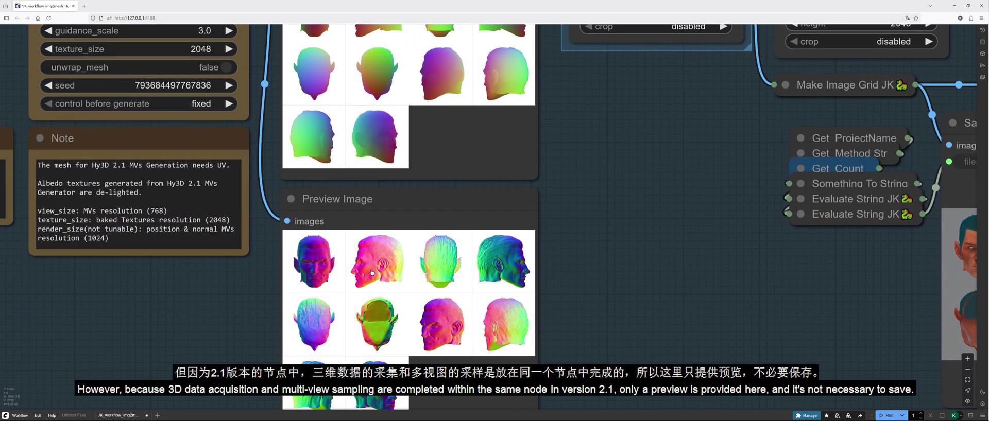
left_click_drag(203, 309, 384, 341)
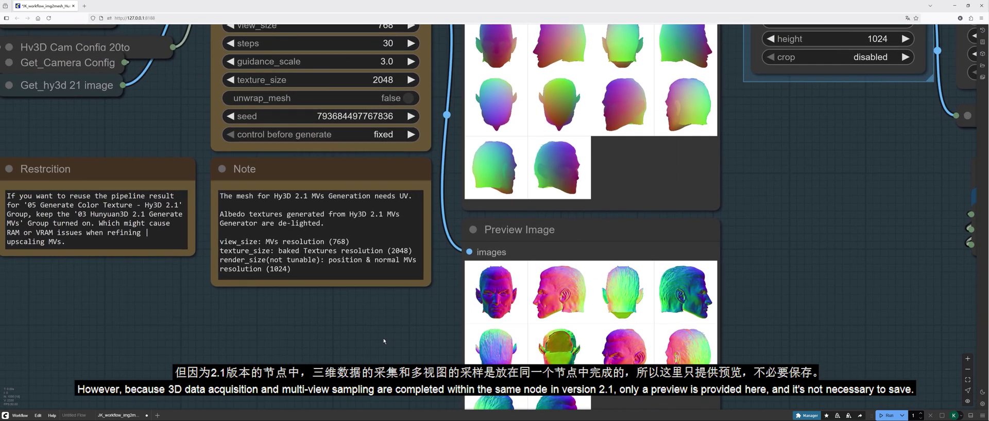
scroll(384, 341, "down", 9)
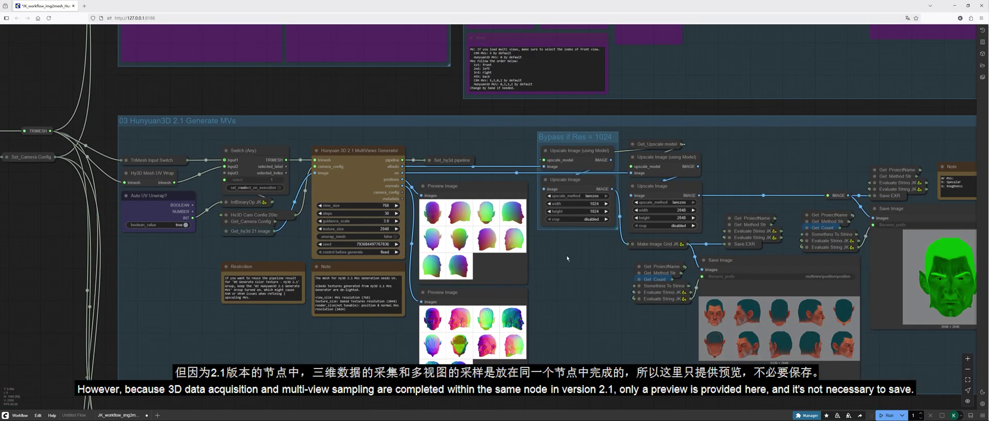
Step: Toggle the bypass of the 03 Hunyuan3D 1 Generate Mesh 3D Data group to view its nodes
left_click_drag(567, 259, 562, 356)
left_click_drag(395, 181, 441, 320)
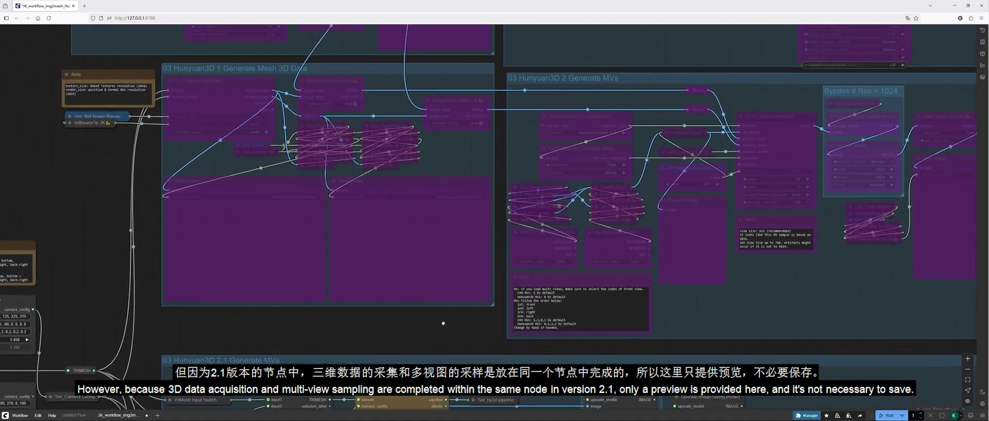
scroll(443, 319, "up", 2)
left_click_drag(434, 134, 454, 201)
scroll(454, 200, "up", 1)
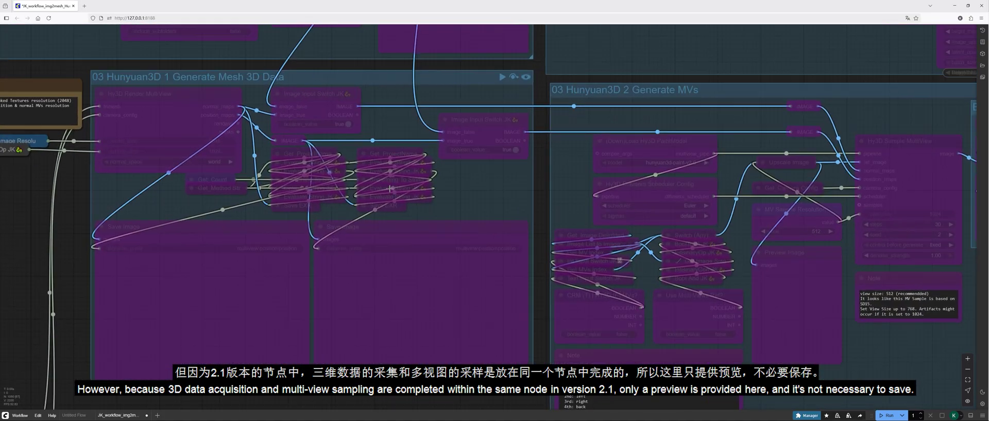
left_click(513, 81)
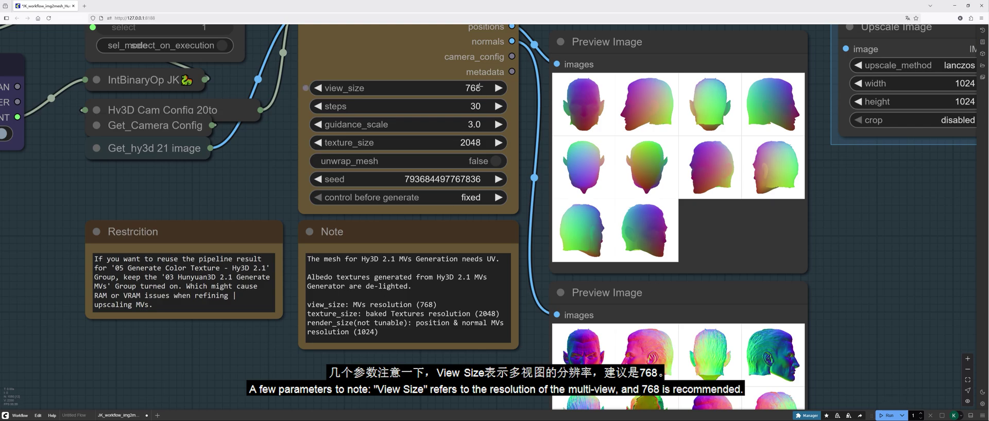
Step: Examine the MultiViews Generator's view_size and texture_size settings, its pipeline output and the adjacent restriction and resolution notes
scroll(263, 162, "down", 3)
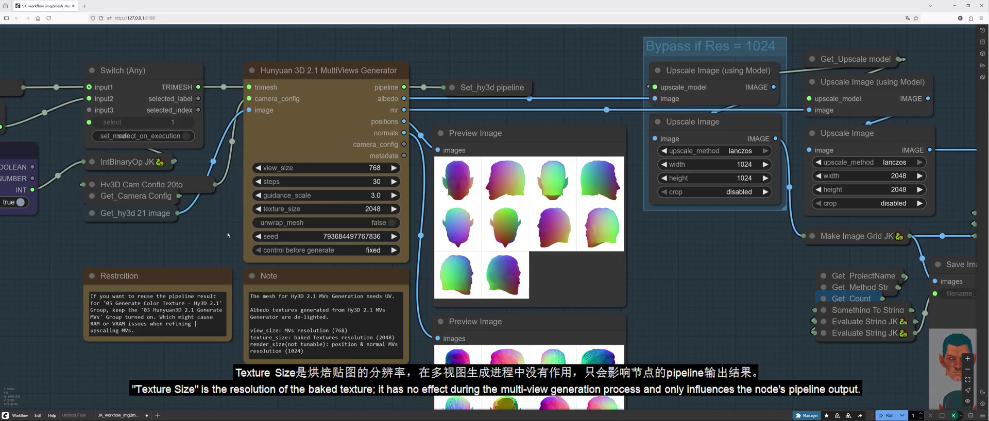
left_click_drag(209, 238, 349, 238)
scroll(349, 238, "up", 1)
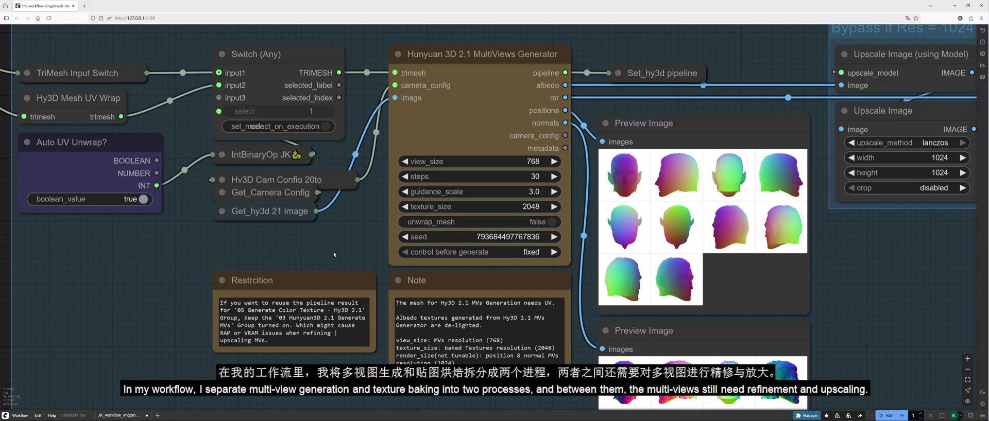
scroll(334, 254, "up", 1)
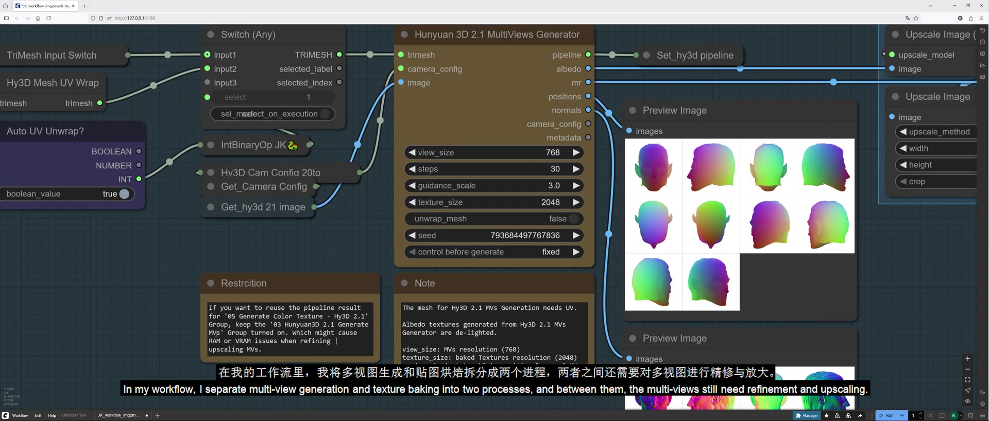
left_click_drag(332, 239, 284, 259)
scroll(284, 259, "down", 1)
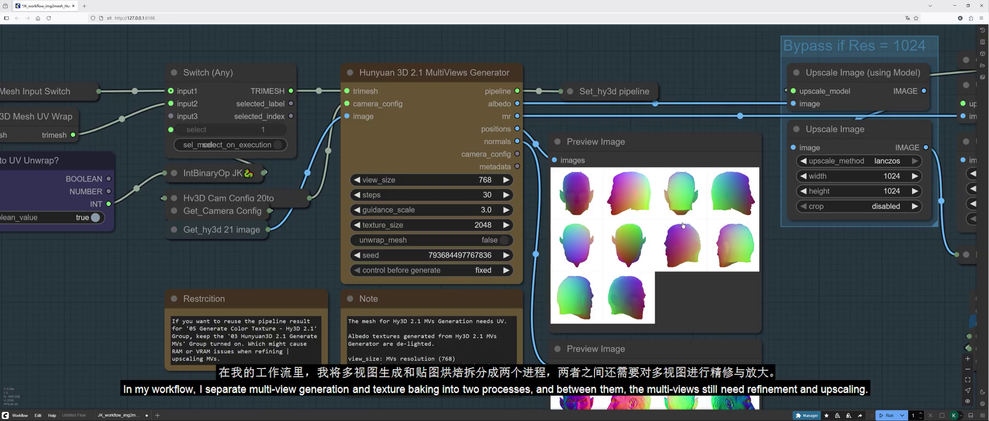
left_click_drag(822, 276, 776, 267)
scroll(779, 267, "down", 7)
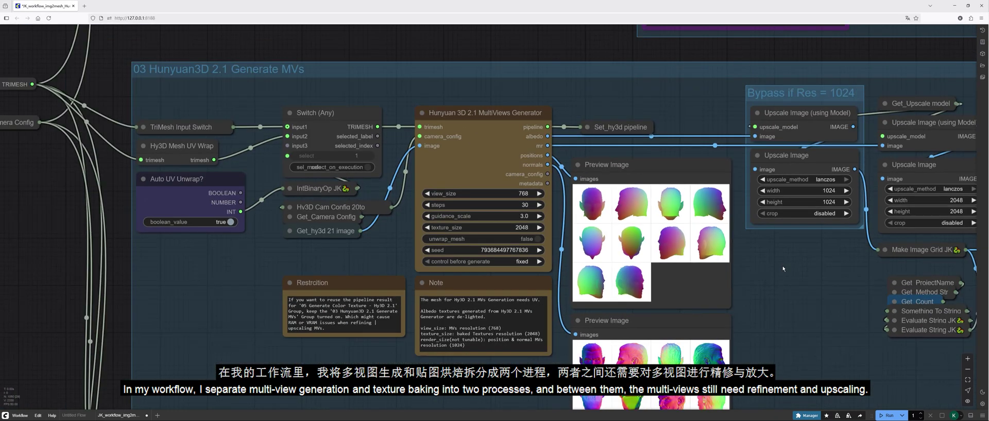
Step: Enable the bypassed 03 Hunyuan3D 2 Generate MVs group to show its nodes, and bypass it again
left_click_drag(622, 112, 218, 323)
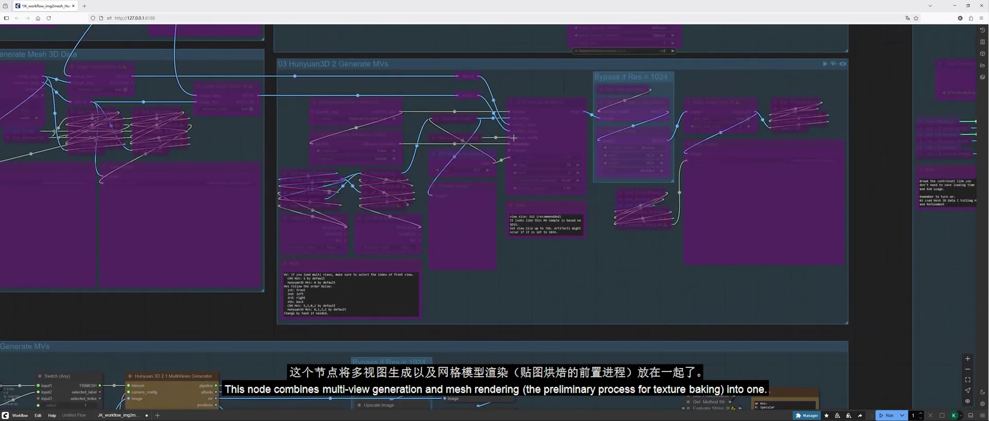
left_click(297, 75)
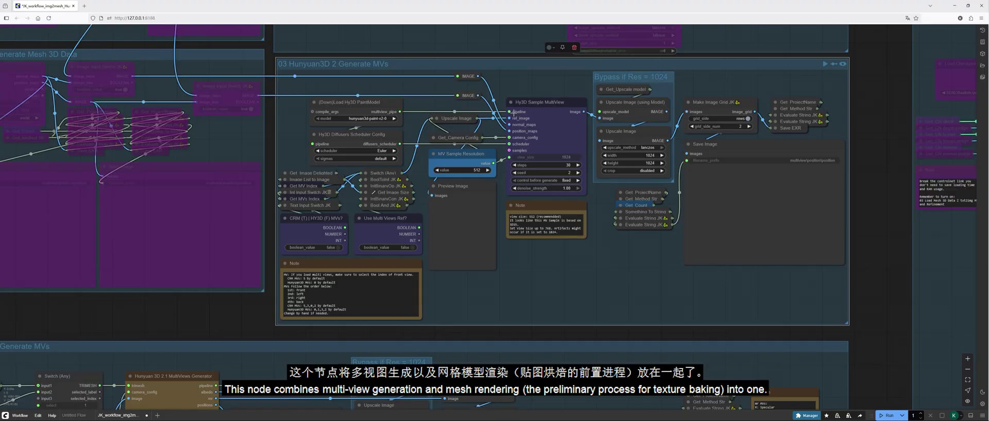
left_click(831, 66)
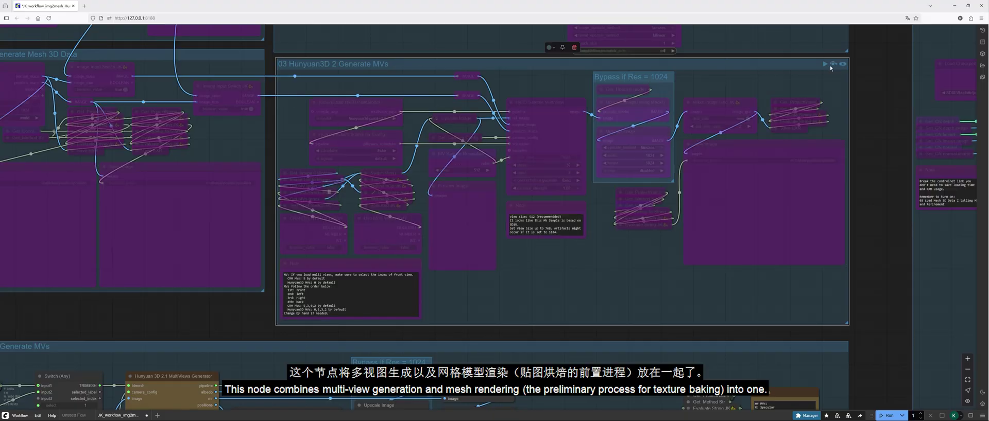
Step: Enable the 03 Hunyuan3D 1 Generate Mesh 3D Data group and view its Hy3D Render MultiView node
left_click(250, 55)
left_click_drag(238, 142, 328, 147)
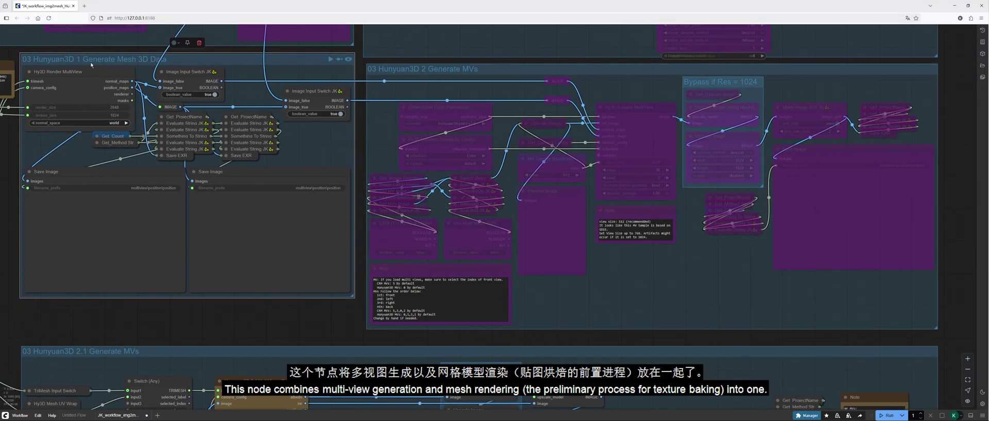
left_click_drag(132, 94, 236, 66)
left_click(65, 153)
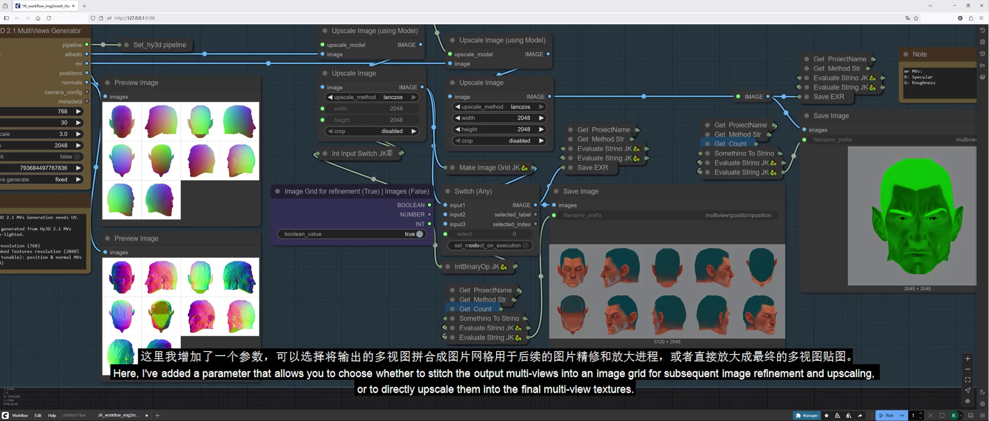
Step: Examine the Image Grid for refinement option, its connected Switch node and the saved albedo multi-view grid
scroll(801, 304, "up", 2)
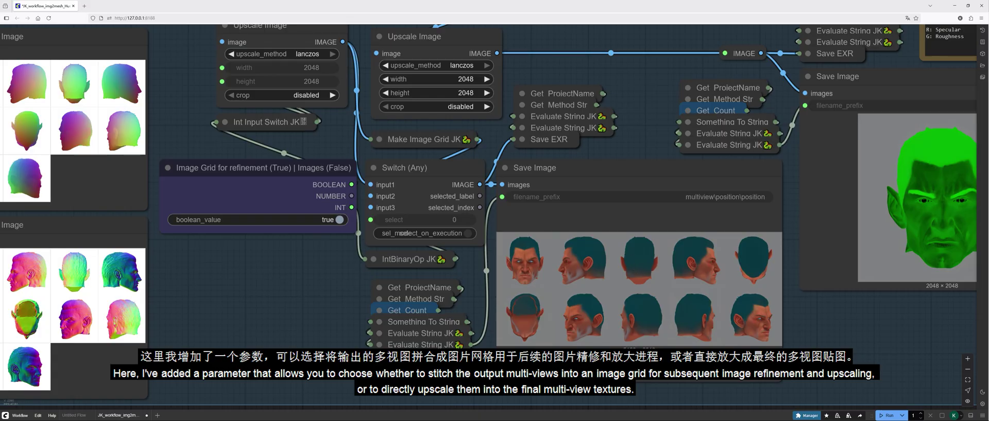
scroll(816, 313, "up", 3)
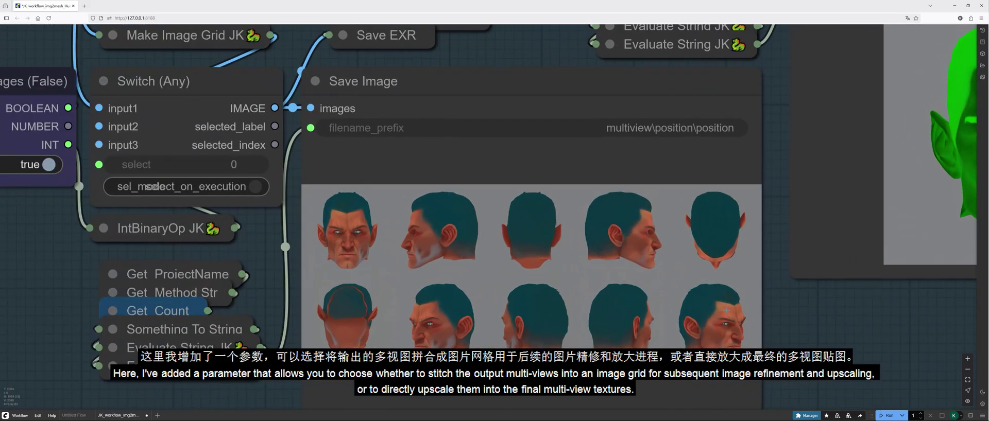
scroll(769, 290, "down", 2)
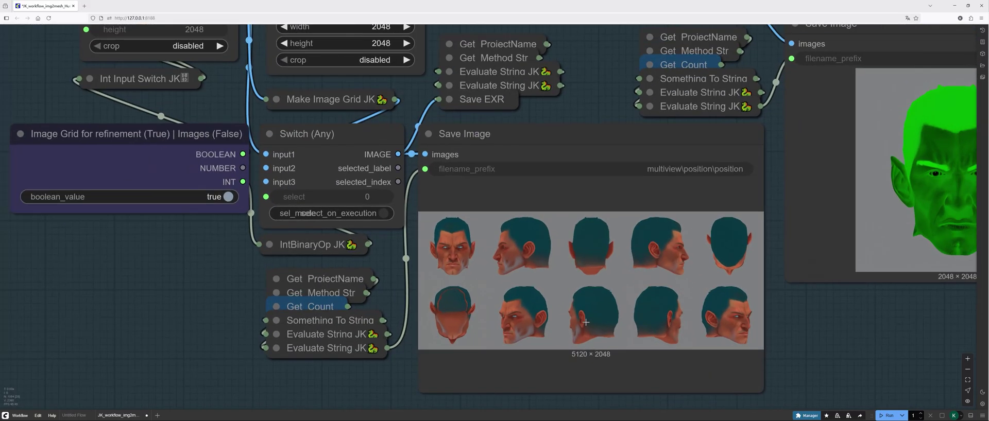
scroll(465, 295, "up", 1)
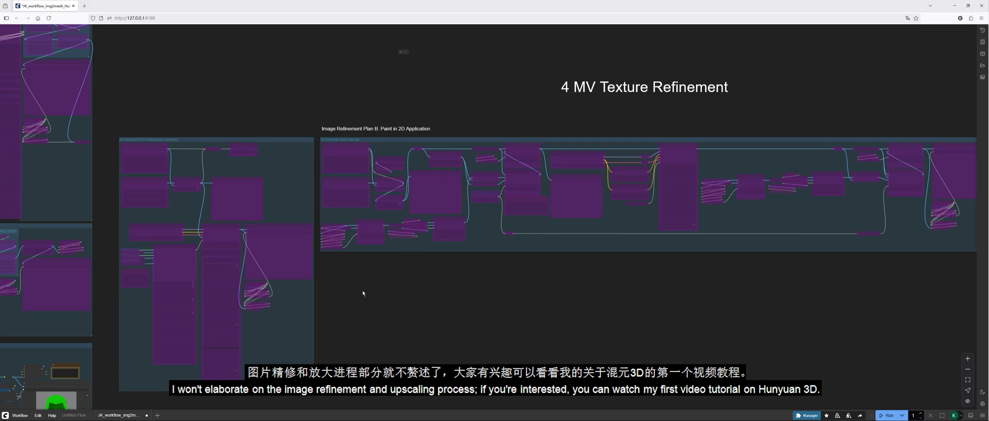
Step: Set the Image Grid for refinement option to false in the Hunyuan3D 2.1 Generate MVs group
left_click_drag(352, 324, 682, 204)
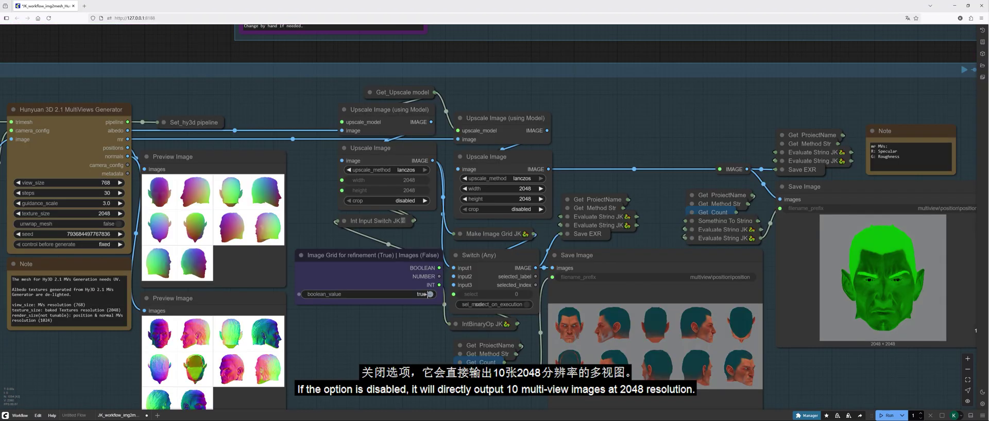
left_click(429, 295)
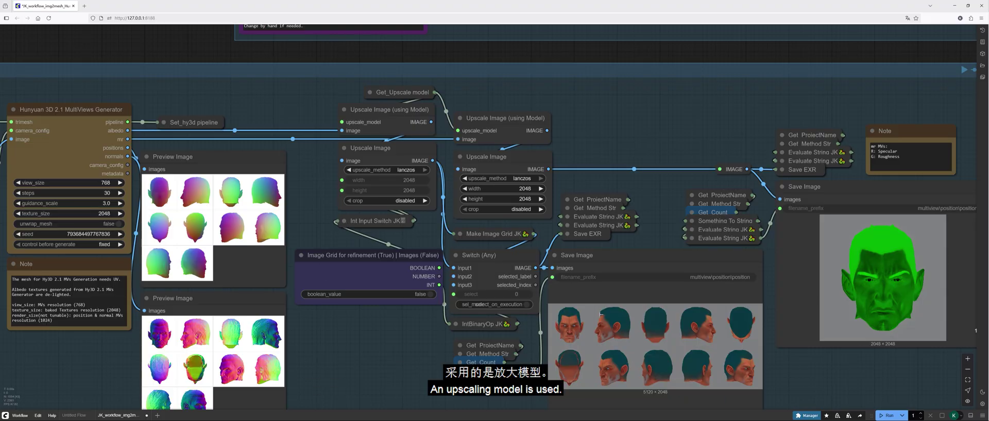
left_click_drag(805, 378, 785, 315)
scroll(784, 315, "up", 3)
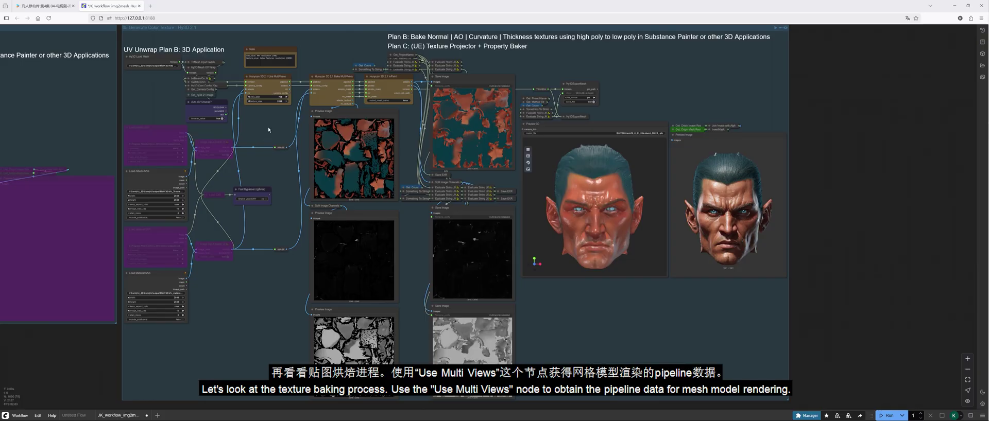
Step: Examine the Use MultiViews, Bake MultiViews and InPaint nodes in the Hunyuan3D 2.1 color texture group
left_click_drag(268, 127, 289, 156)
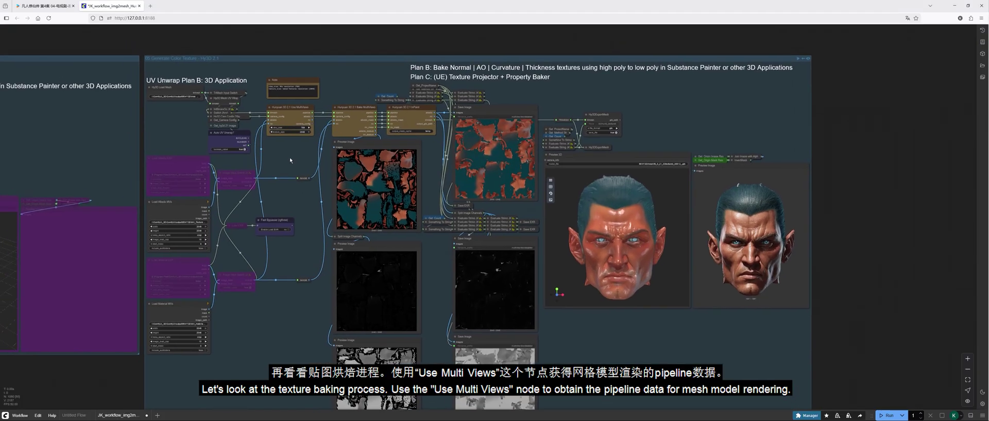
scroll(289, 160, "up", 5)
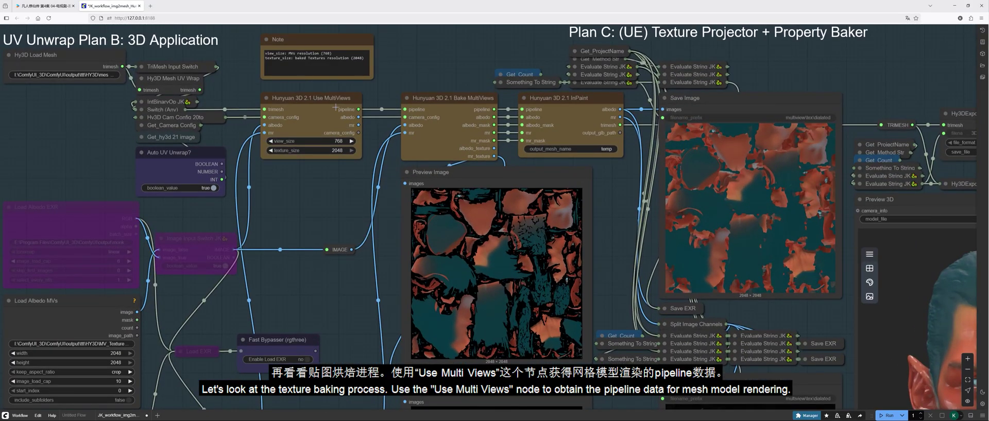
left_click_drag(318, 186, 366, 277)
scroll(329, 220, "up", 3)
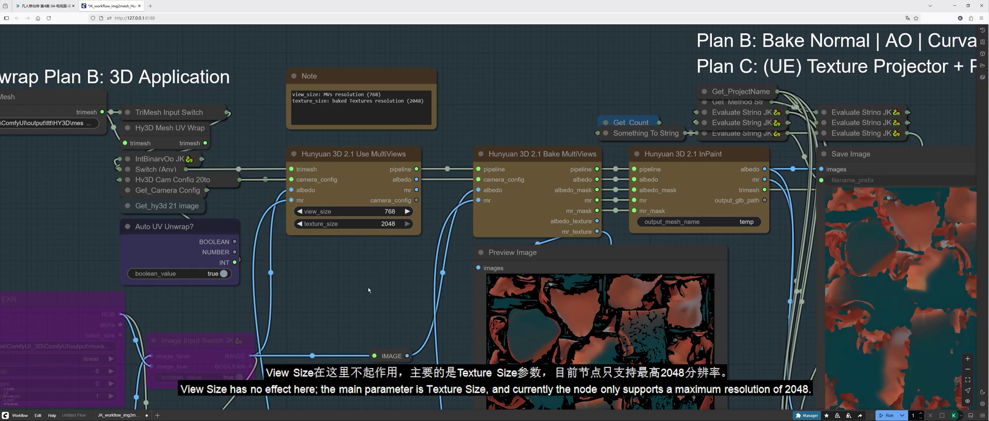
left_click_drag(368, 290, 288, 164)
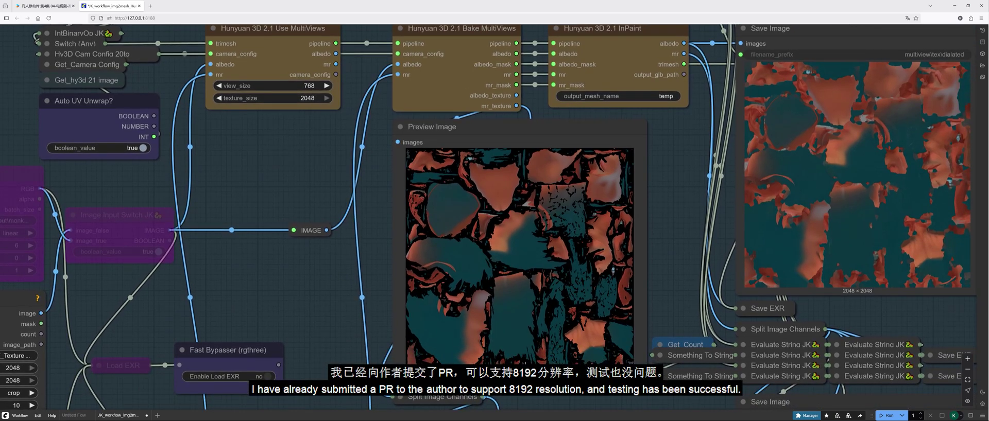
Step: Try to raise the texture_size of the Hunyuan 3D 2.1 Use MultiViews node above 2048
left_click_drag(328, 186, 318, 217)
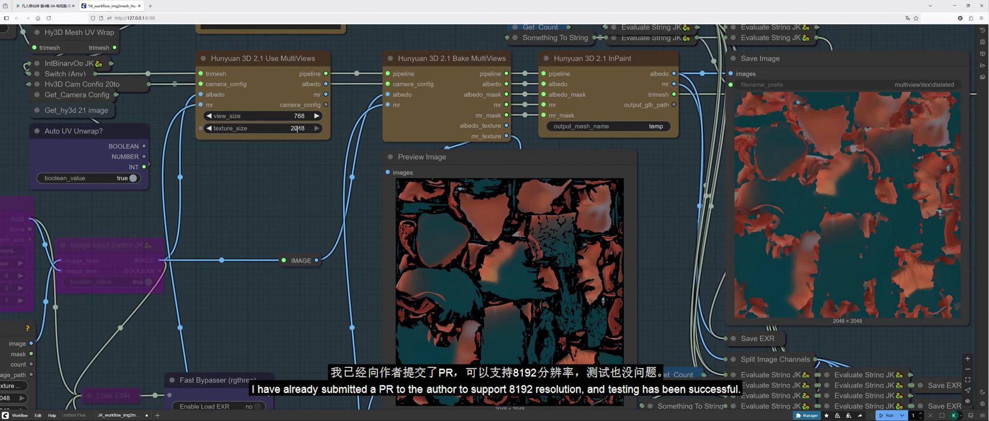
left_click(257, 128)
type("2048")
key("Return")
left_click(300, 127)
type("2048")
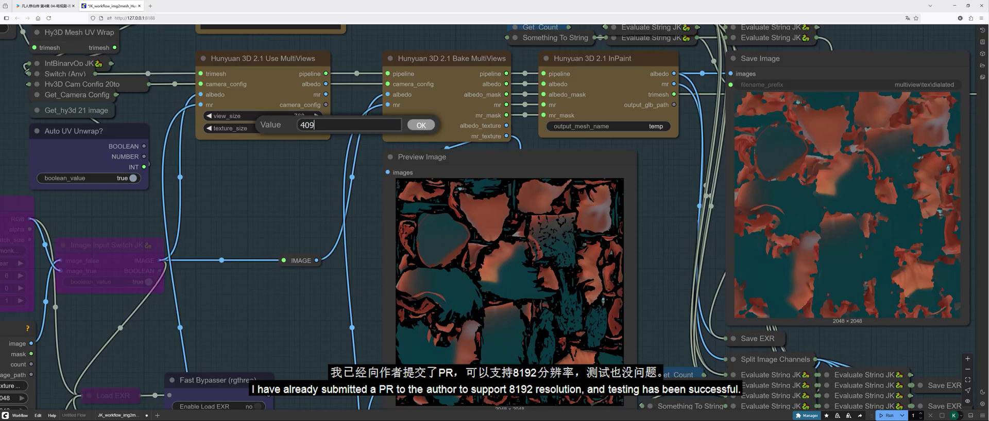
key("Return")
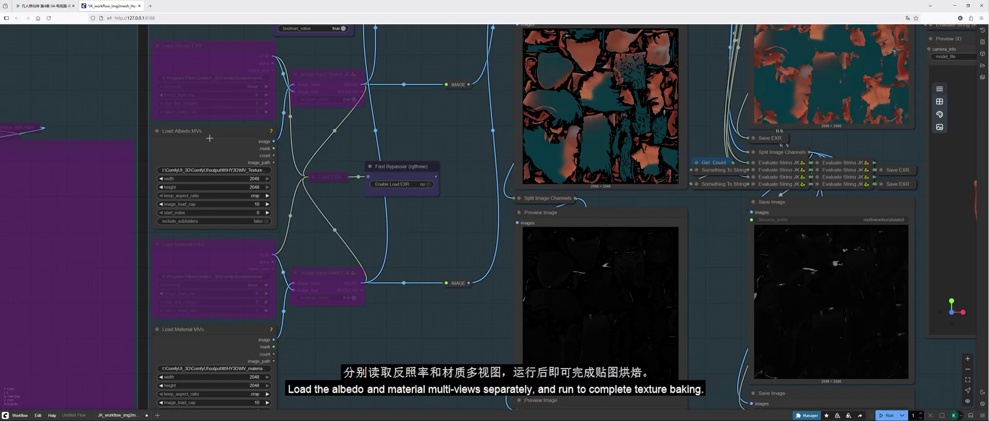
Step: Examine the Load Albedo MVs and Load Material MVs nodes that feed the texture baking
left_click_drag(310, 248, 327, 164)
scroll(329, 294, "up", 2)
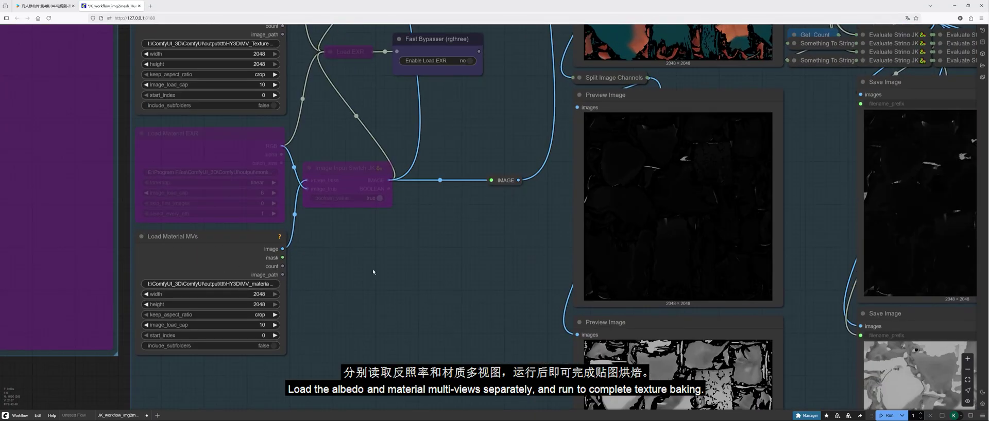
scroll(372, 268, "down", 5)
Step: Examine the baked and inpainted texture maps beside the textured head preview in the color texture group
left_click_drag(415, 188, 184, 295)
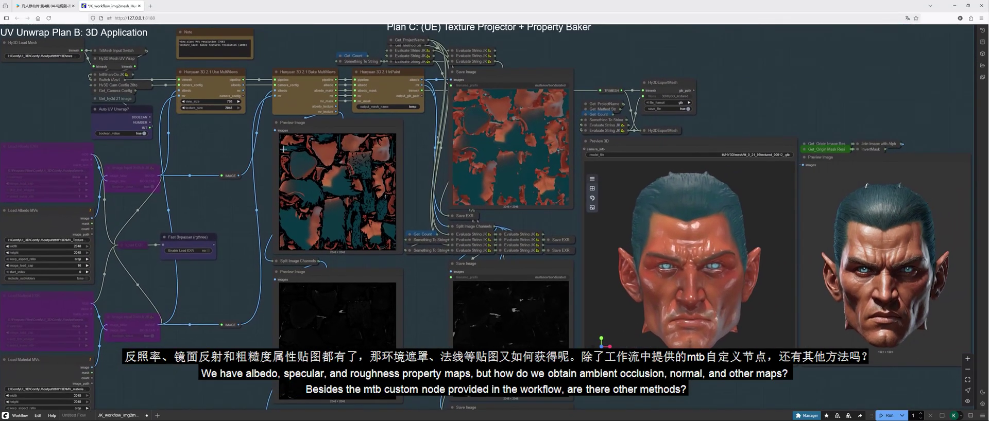
scroll(321, 44, "up", 4)
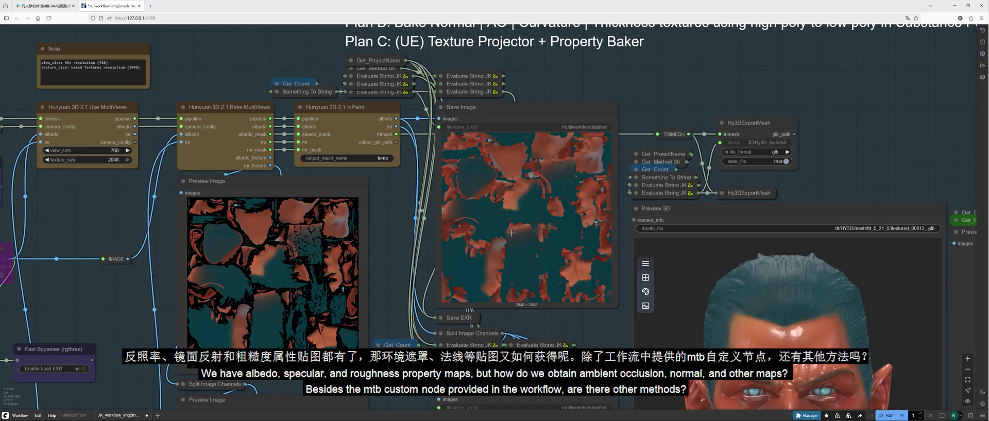
left_click_drag(392, 258, 359, 149)
scroll(360, 152, "down", 2)
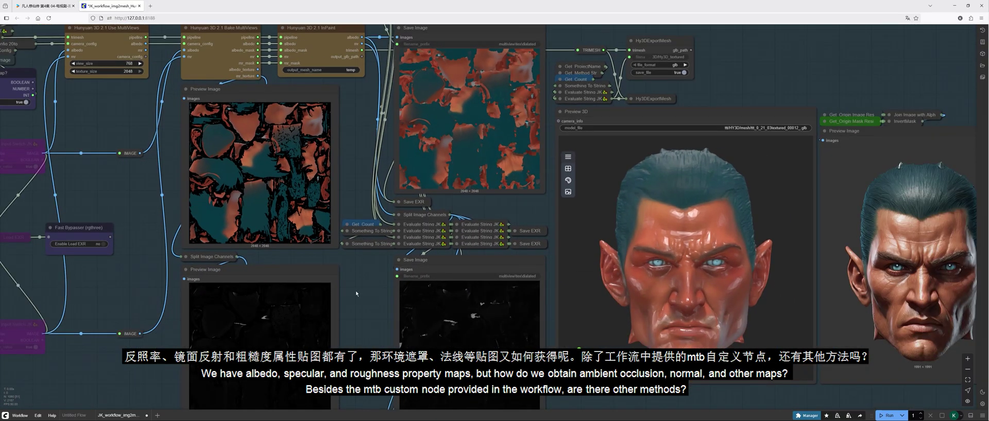
left_click_drag(356, 290, 357, 184)
scroll(356, 183, "down", 4)
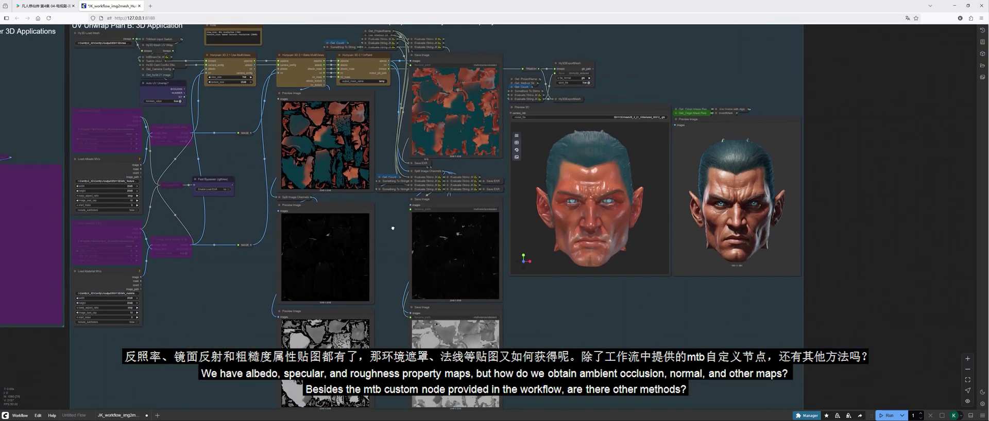
scroll(397, 248, "down", 3)
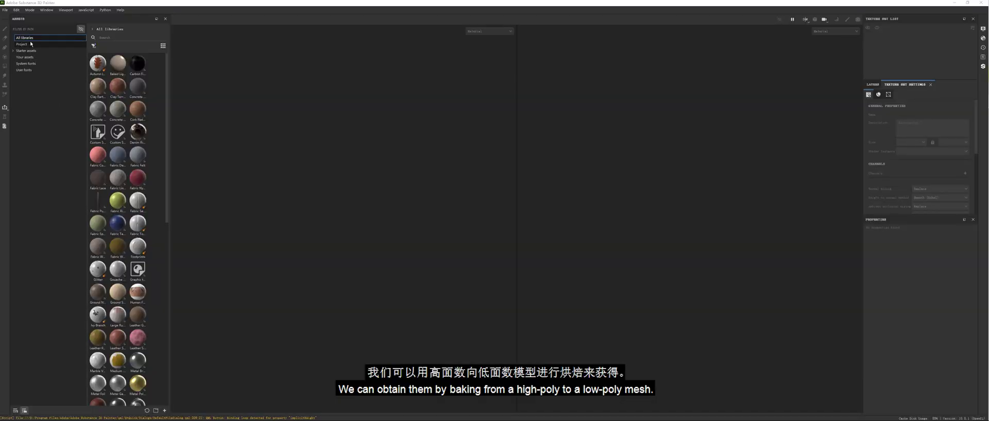
Step: Switch to Substance 3D Painter and start a new project with ttt_0_21_03textured_00011_.obj as its mesh
left_click(6, 10)
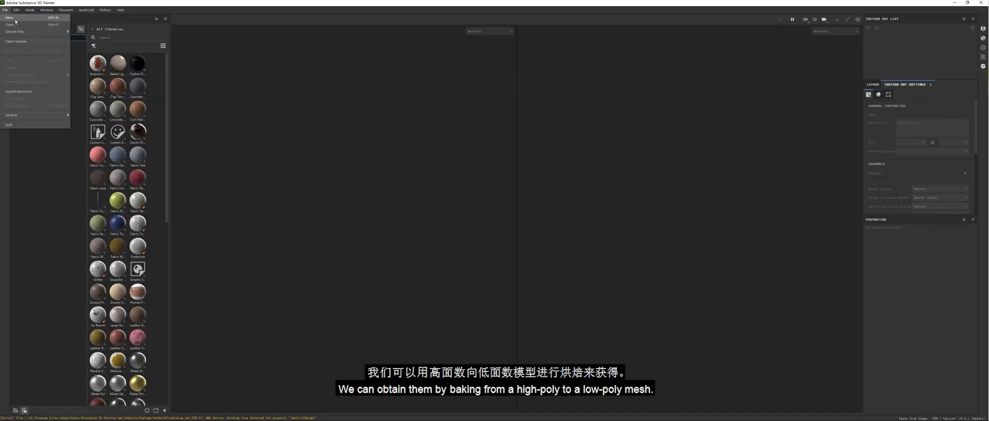
left_click(22, 21)
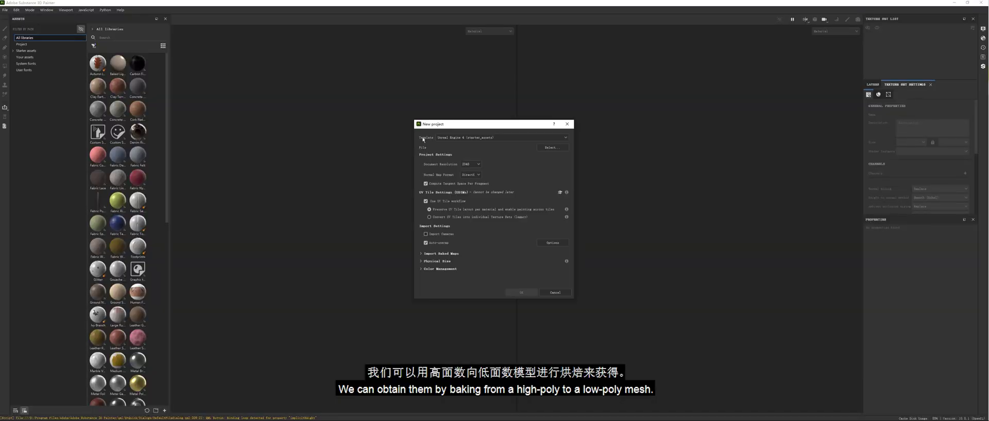
left_click(552, 148)
left_click(561, 176)
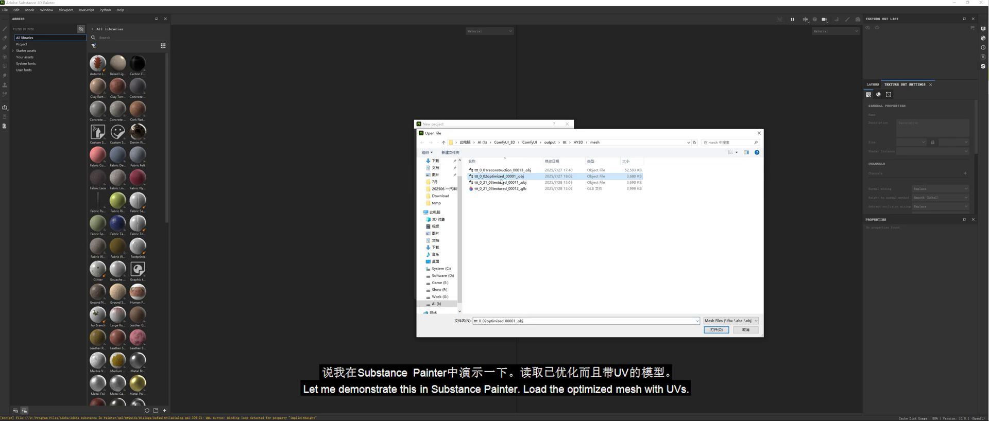
left_click(562, 183)
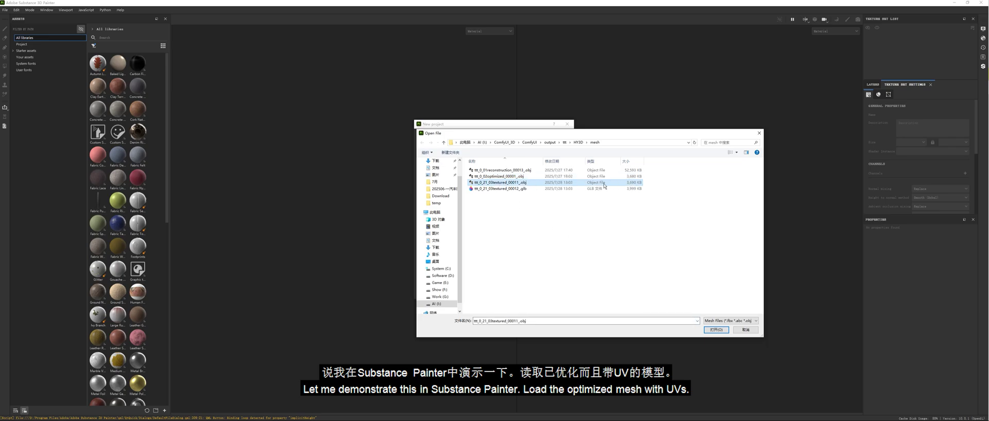
left_click(715, 330)
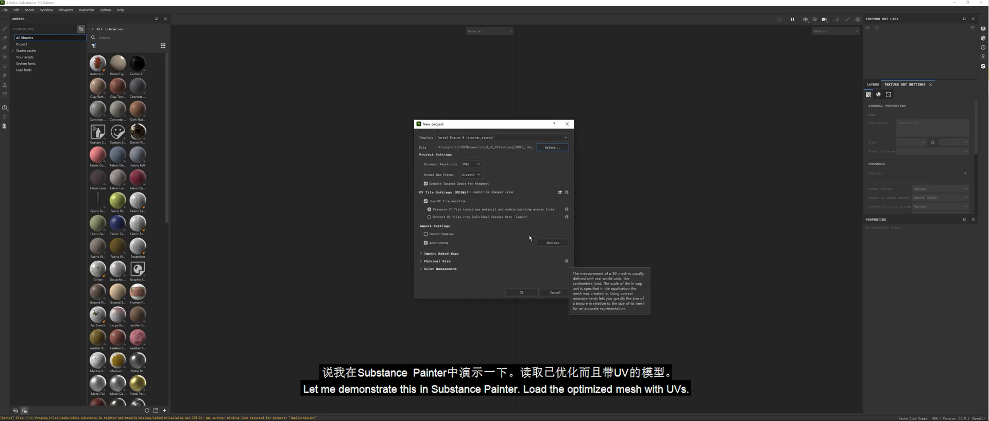
Step: Set the new project's document resolution to 4096 and create the project
left_click(470, 164)
left_click(474, 201)
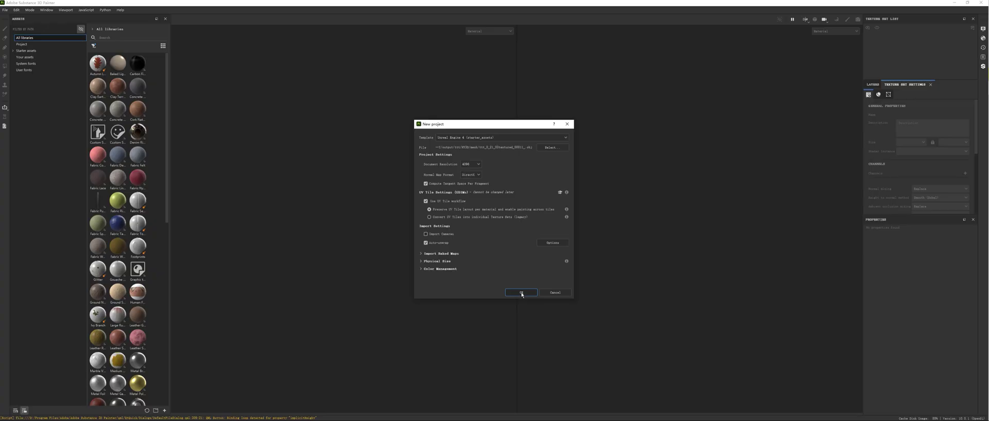
left_click(520, 292)
left_click_drag(471, 369, 384, 335)
scroll(458, 317, "down", 3)
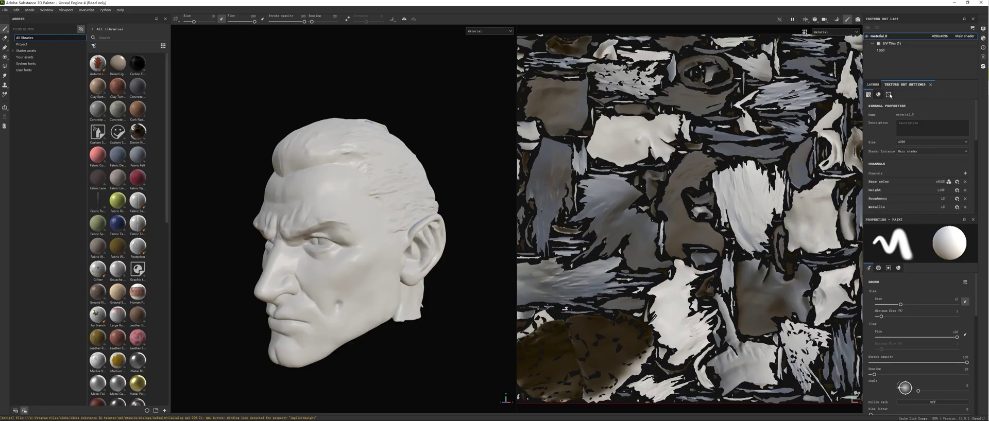
Step: Open mesh map baking for the head's texture set and set the output size to 4096
left_click(888, 95)
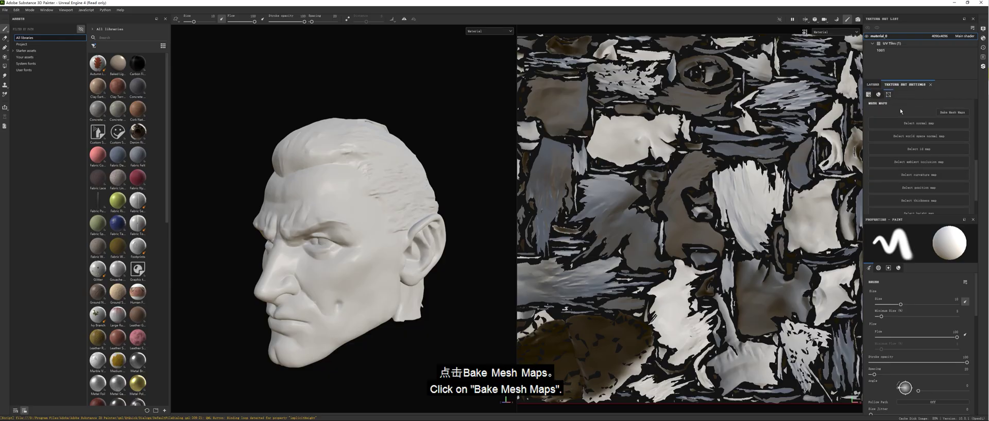
left_click(952, 113)
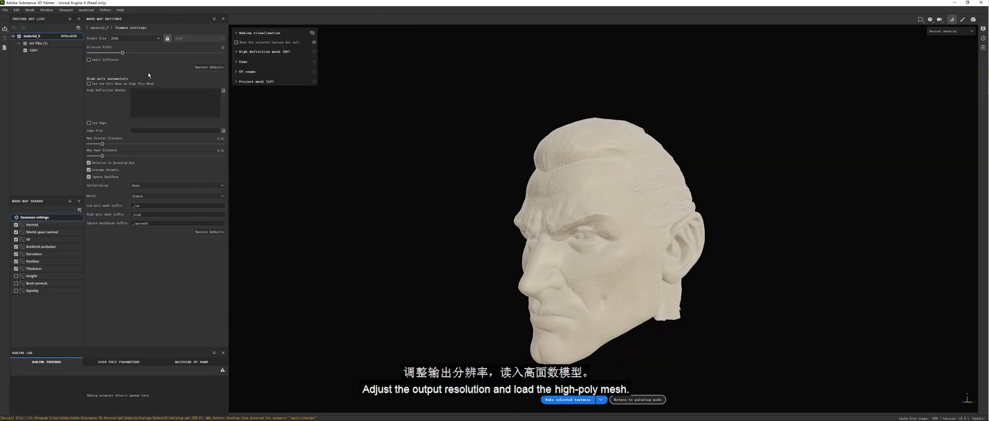
left_click(157, 38)
left_click(115, 87)
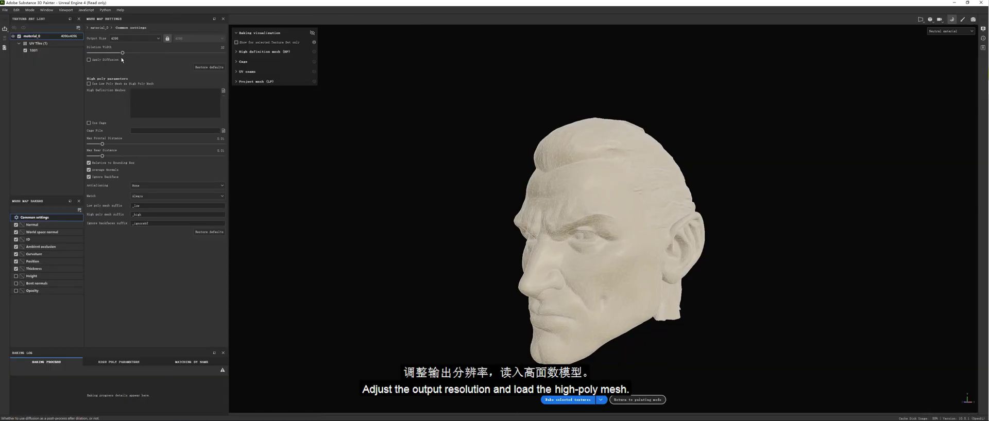
Step: Load ttt_0_01reconstruction_00013_.obj as the high definition mesh for baking
left_click(223, 91)
left_click(215, 48)
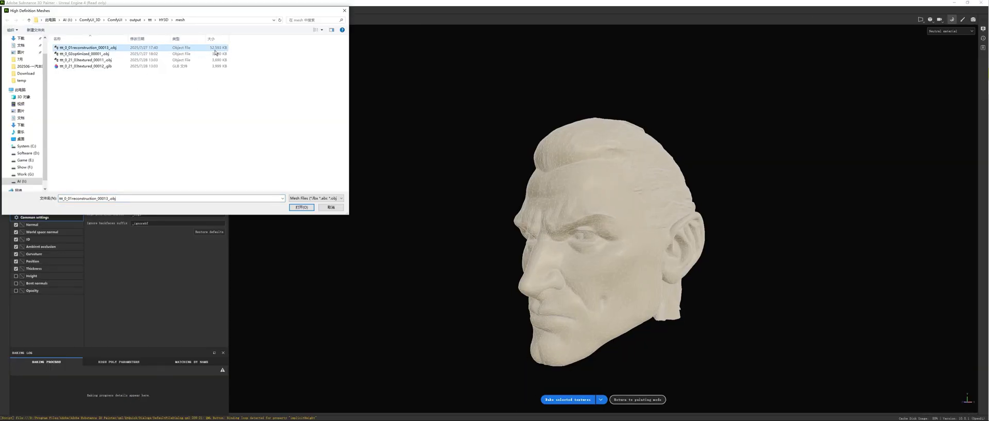
left_click(302, 207)
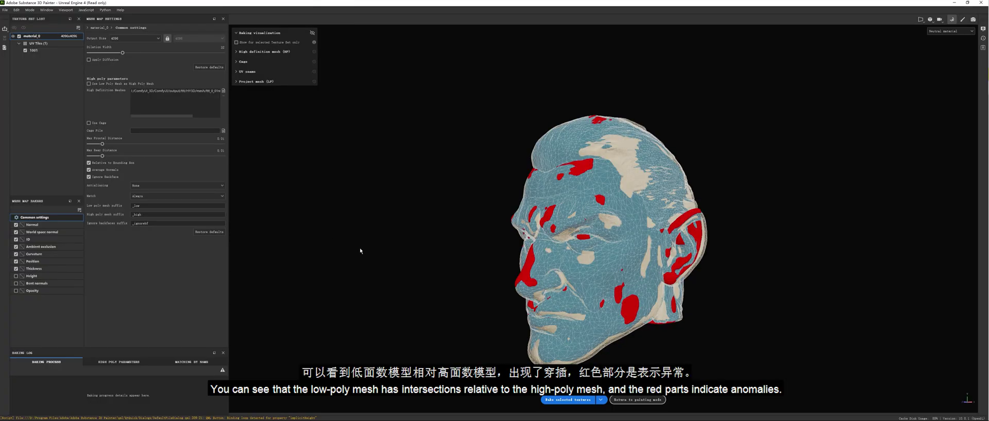
Step: Examine how the low-poly and high-poly meshes overlap around the head's face and ear
left_click_drag(664, 355, 724, 351, "alt")
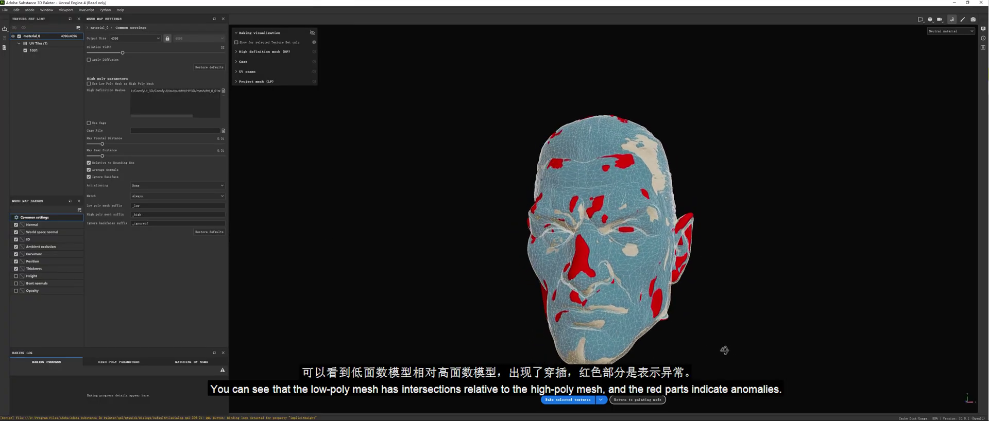
scroll(699, 346, "up", 4)
left_click_drag(804, 279, 698, 294)
scroll(806, 232, "up", 5)
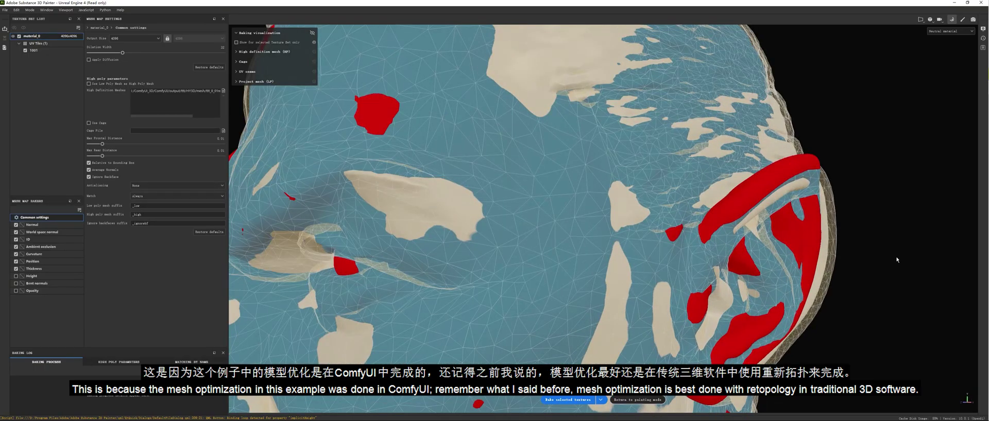
scroll(897, 260, "down", 5)
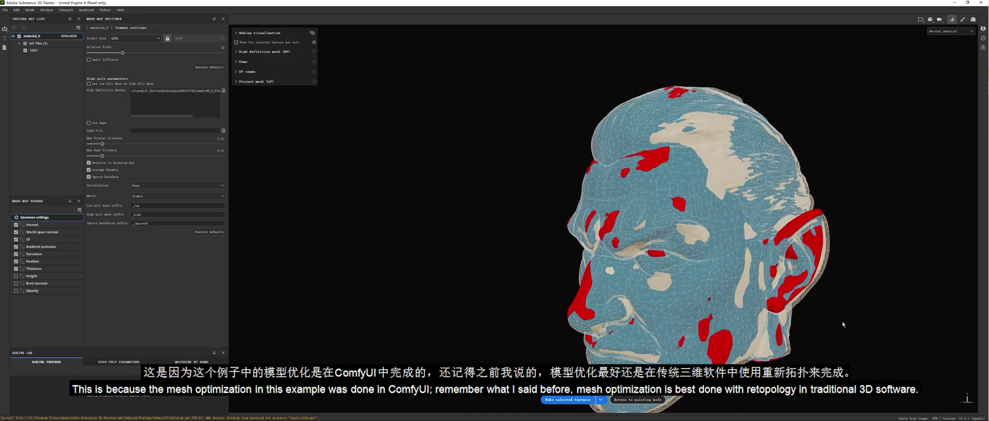
left_click_drag(843, 324, 764, 268)
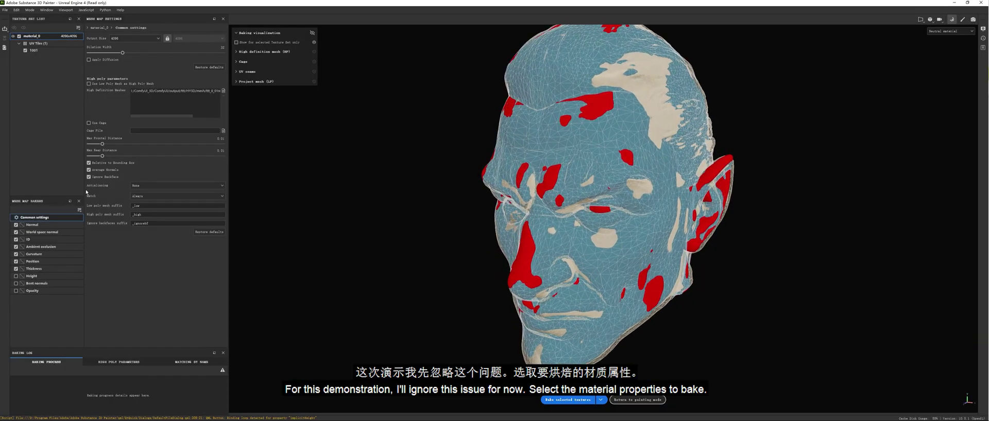
Step: Exclude World space normal, ID and Position from the maps to bake and include Height
left_click(37, 233)
left_click(16, 232)
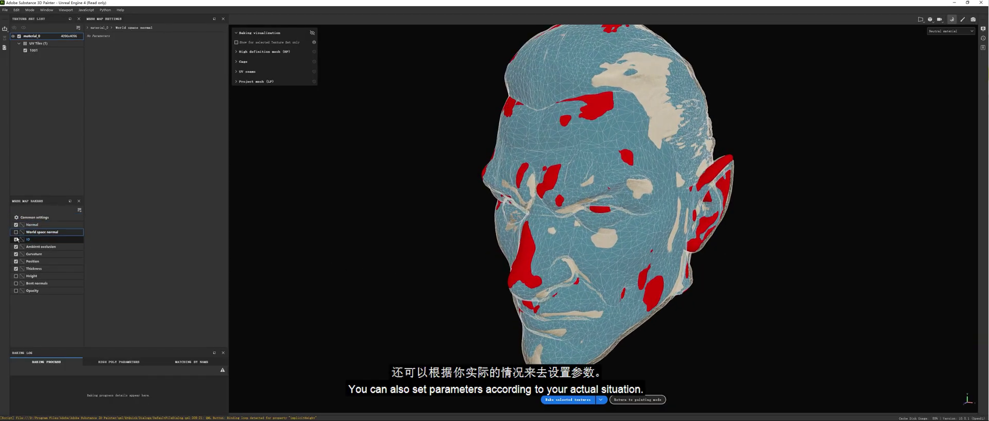
left_click(16, 240)
left_click(35, 247)
key("Down")
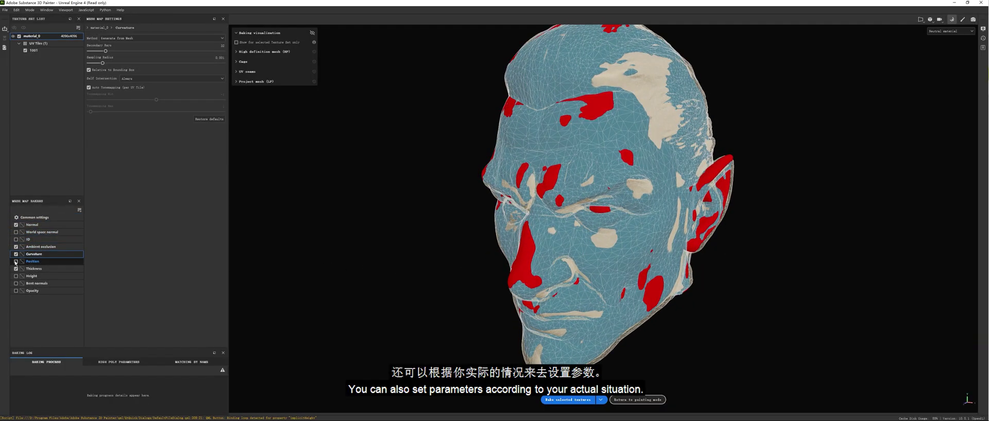
left_click(32, 268)
left_click(16, 276)
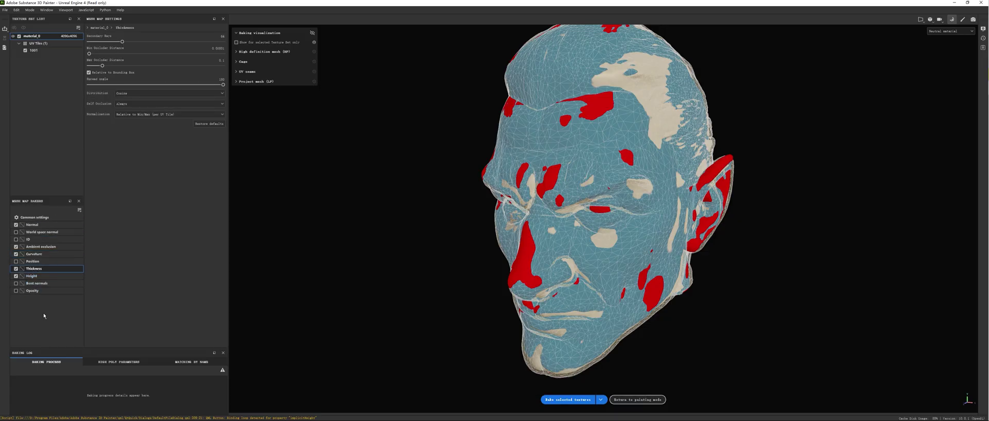
key("Down")
Step: Bake the selected mesh maps and return to painting mode
left_click(576, 401)
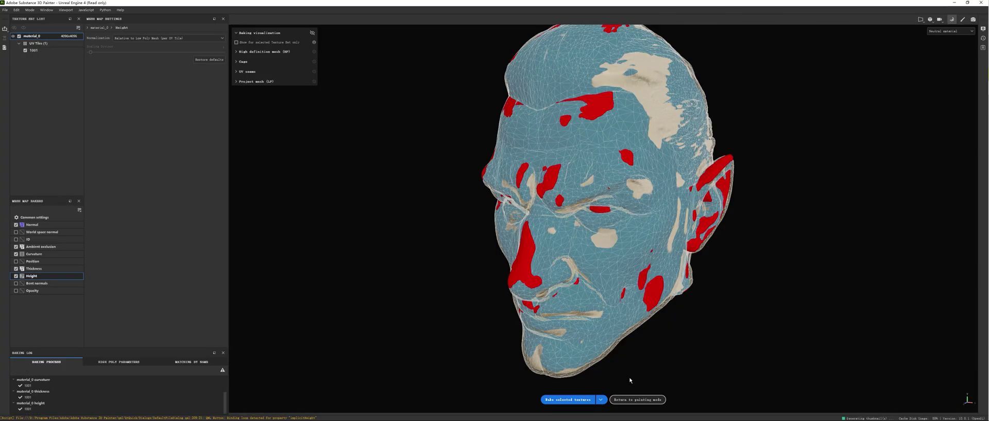
left_click(643, 400)
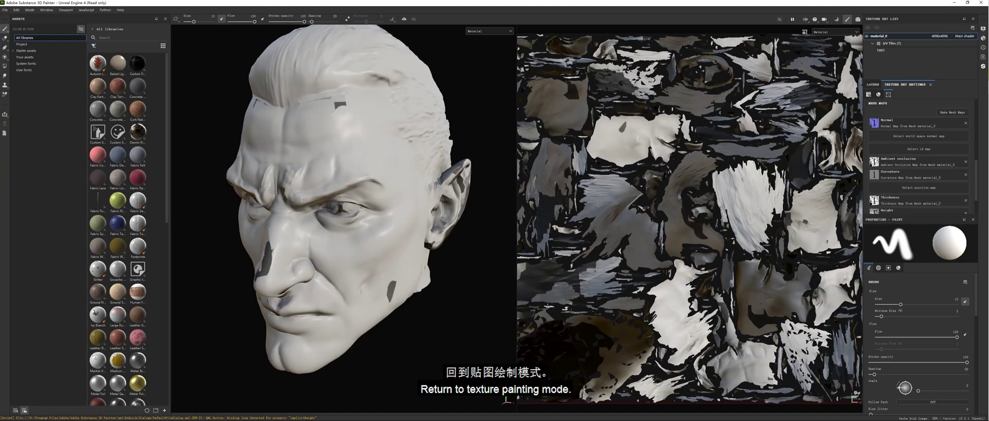
Step: Inspect the baked mesh maps by listing the project's maps available for the normal map slot
scroll(931, 183, "up", 1)
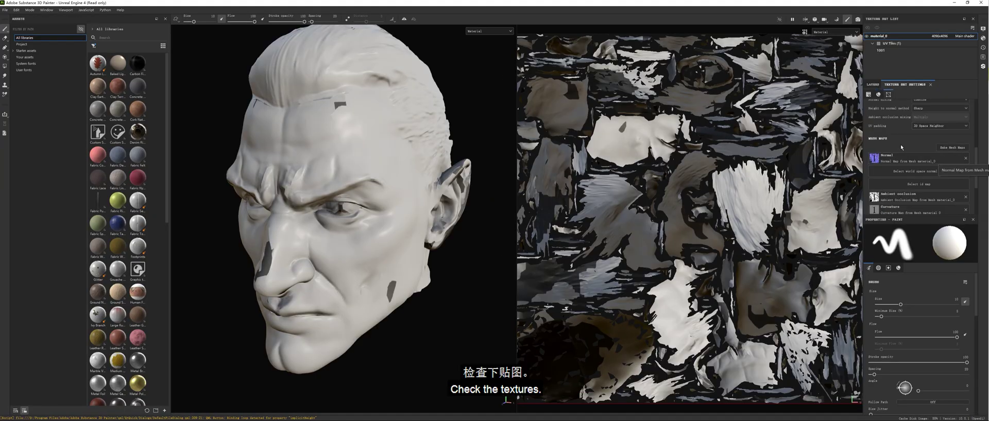
left_click(900, 163)
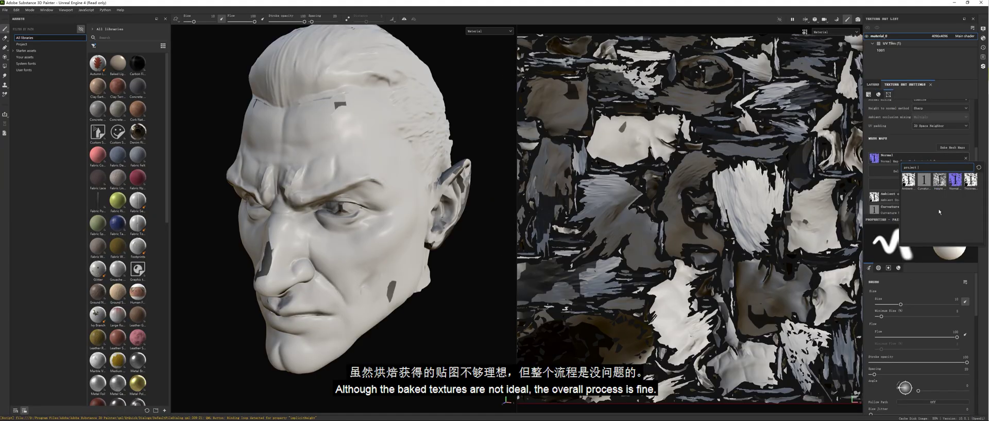
mouse_move(955, 182)
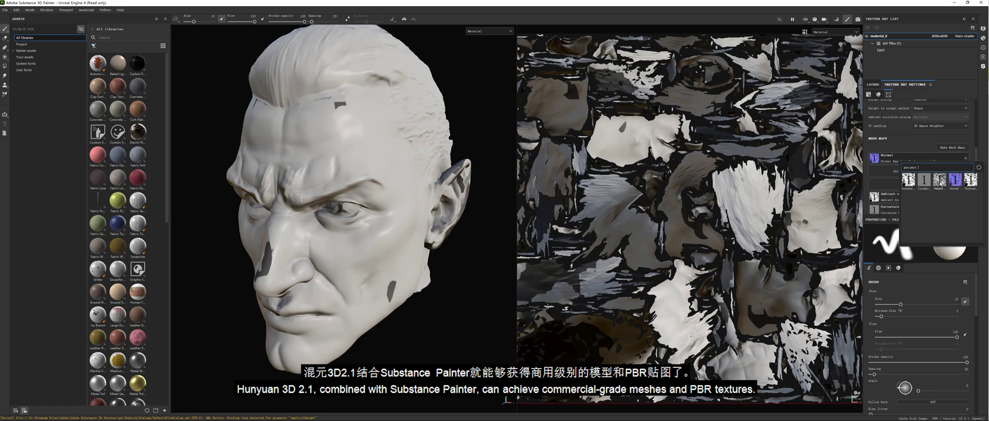
mouse_move(924, 179)
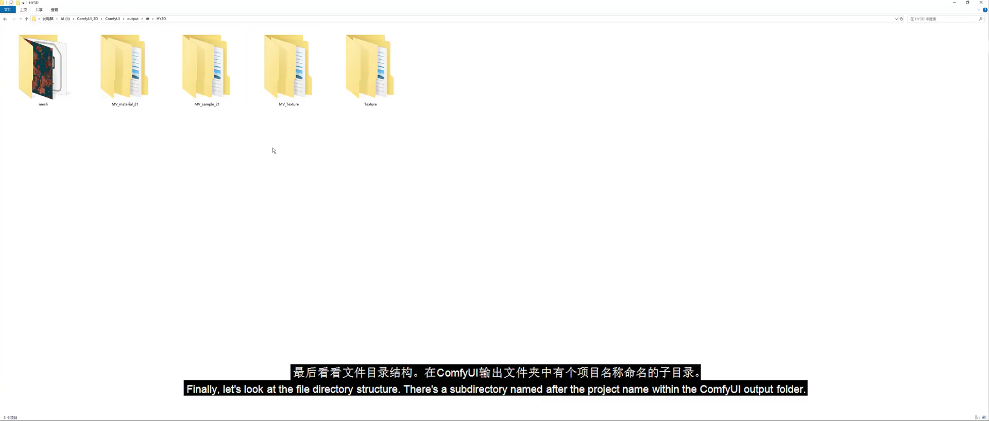
Step: In File Explorer, go up to the ComfyUI output folder and open the HY3D subfolder of the ttt project
left_click(132, 19)
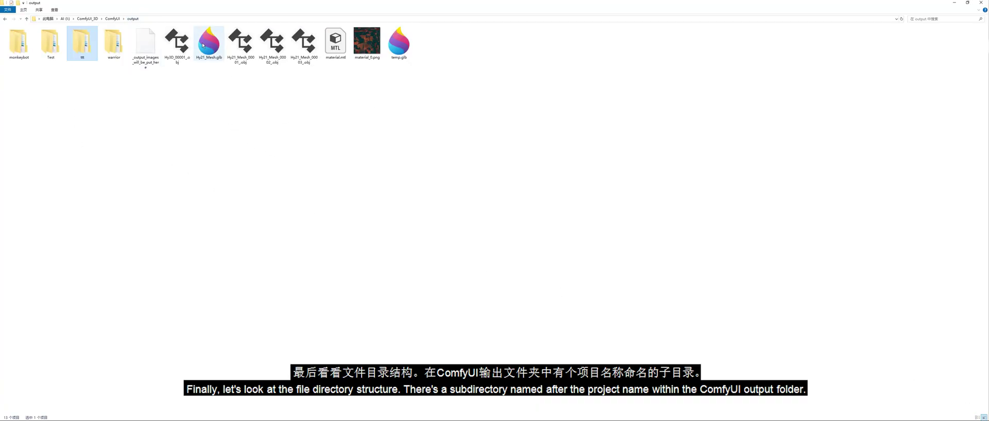
double_click(83, 48)
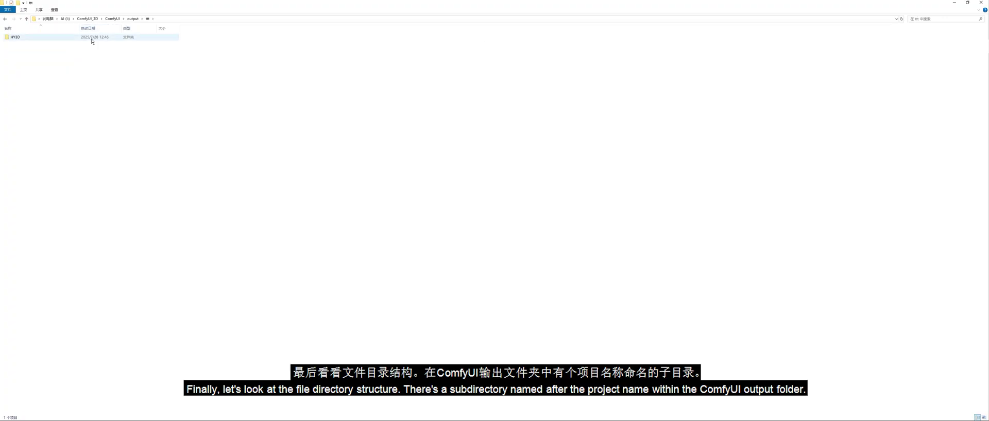
double_click(12, 37)
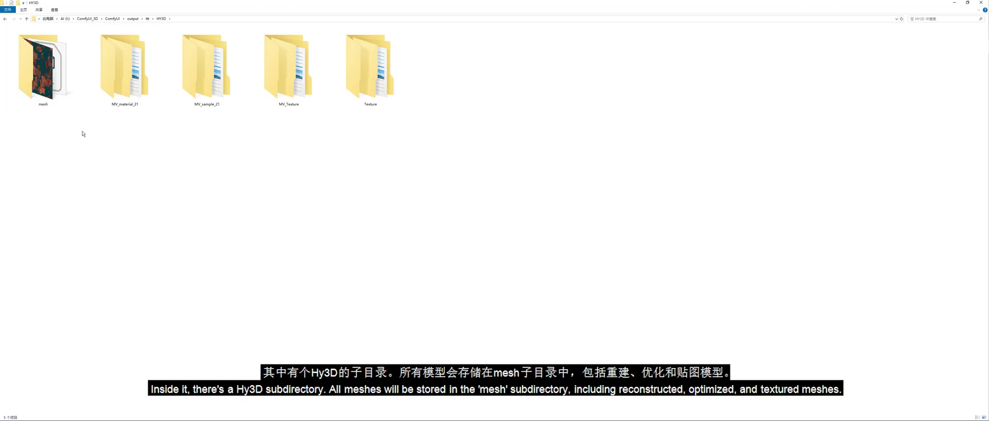
Step: Open the mesh folder and look over the reconstructed, optimized and textured mesh files
left_click(43, 87)
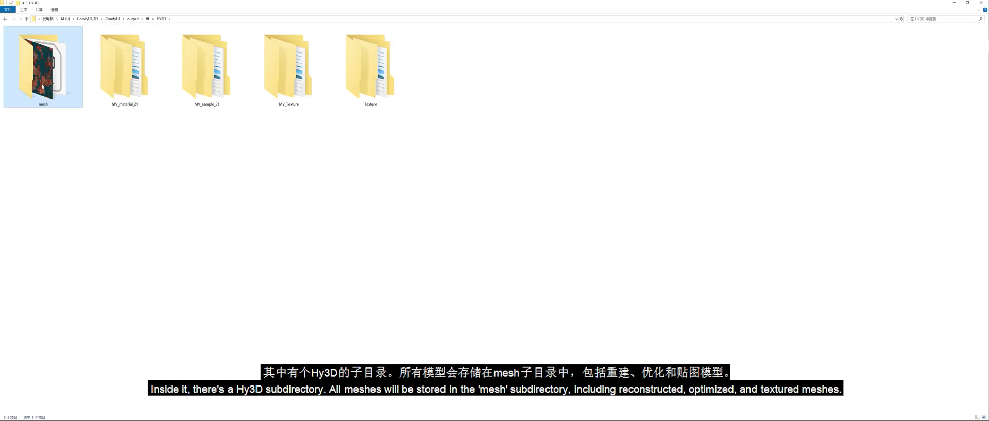
double_click(48, 82)
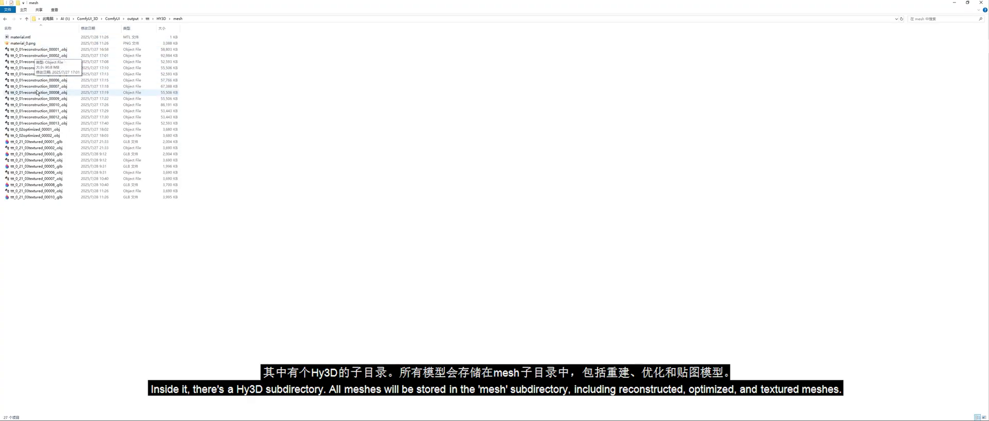
left_click(42, 50)
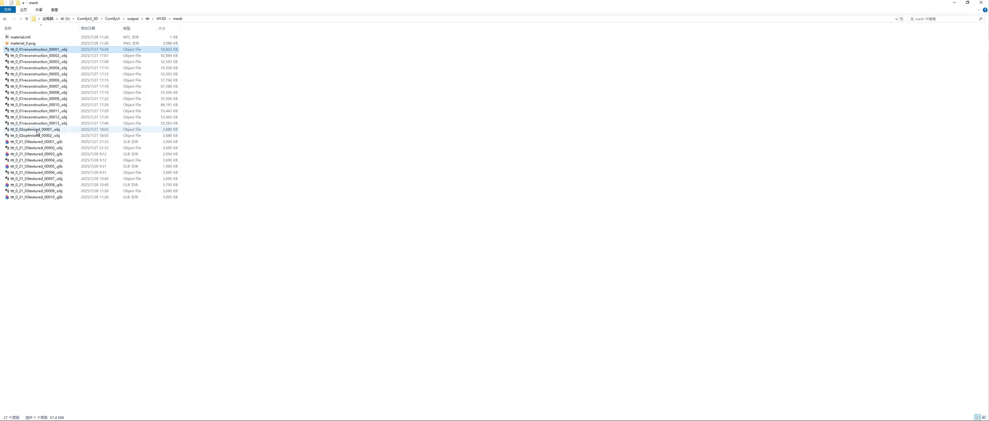
Step: Return to the HY3D folder and open the png subfolder of MV_sample_21 to view the stored multi-view image
key("BackSpace")
left_click_drag(151, 143, 222, 84)
left_click(181, 157)
left_click(204, 78)
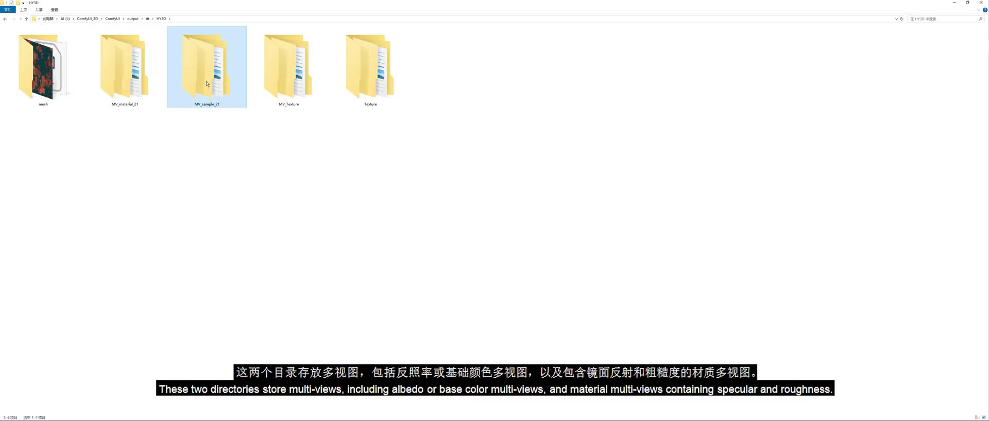
left_click(125, 79)
double_click(191, 80)
double_click(25, 44)
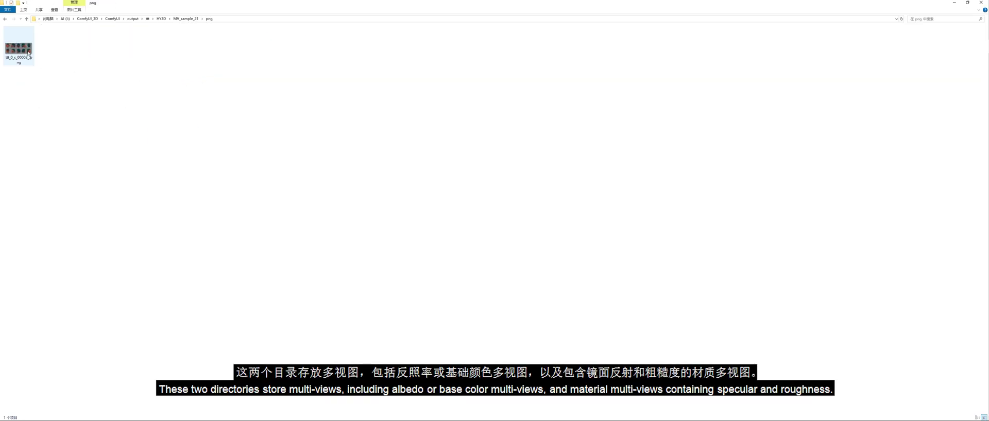
Step: View the multi-view image of MV_sample_21, close the image viewer and return to the HY3D folder
double_click(20, 47)
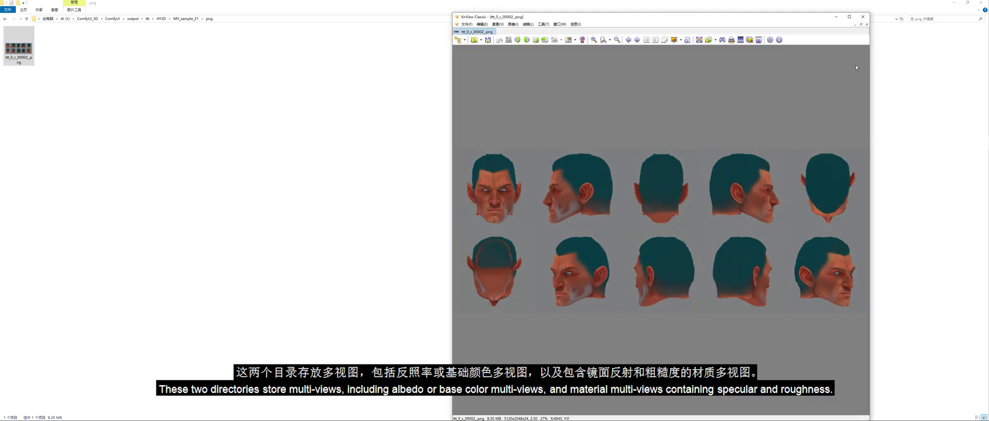
left_click(863, 16)
left_click(175, 20)
left_click(157, 19)
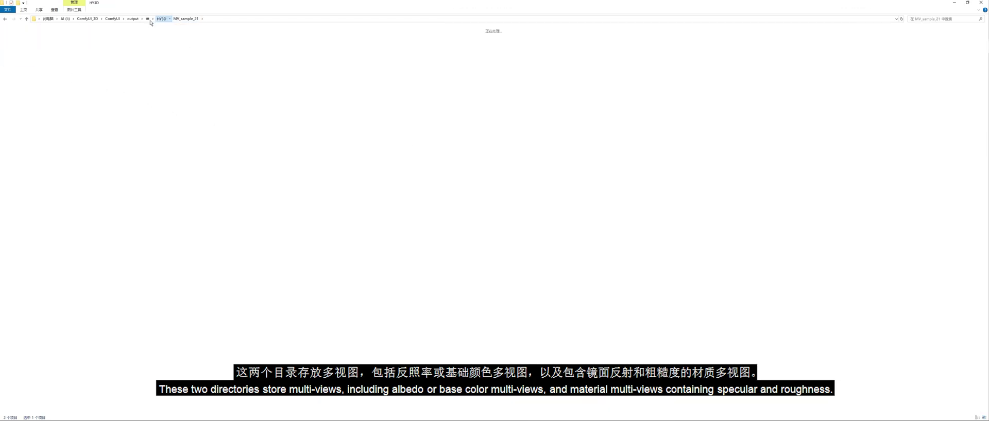
Step: Open the MV_material_21 folder and look at the material multi-views stored in it
double_click(125, 72)
left_click(18, 44)
double_click(19, 44)
double_click(18, 41)
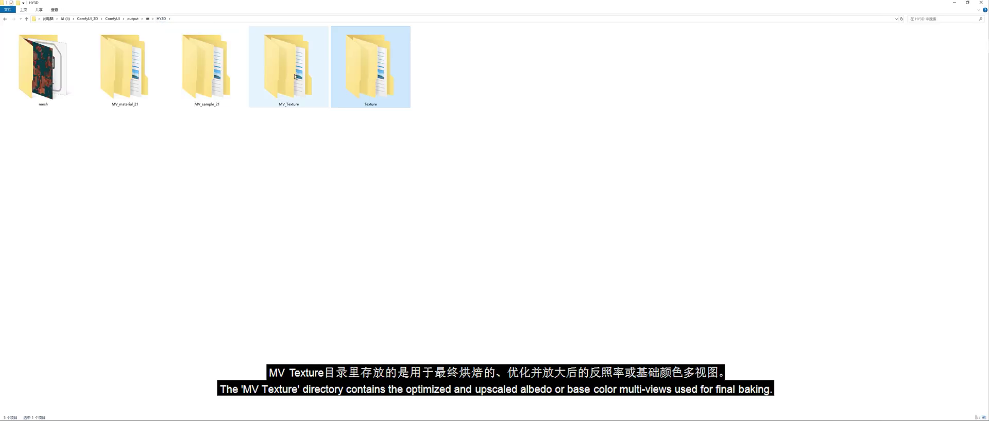
Step: From the HY3D folder, open the png subfolder of MV_Texture's Color_21 and view the first upscaled base color view
left_click(308, 74)
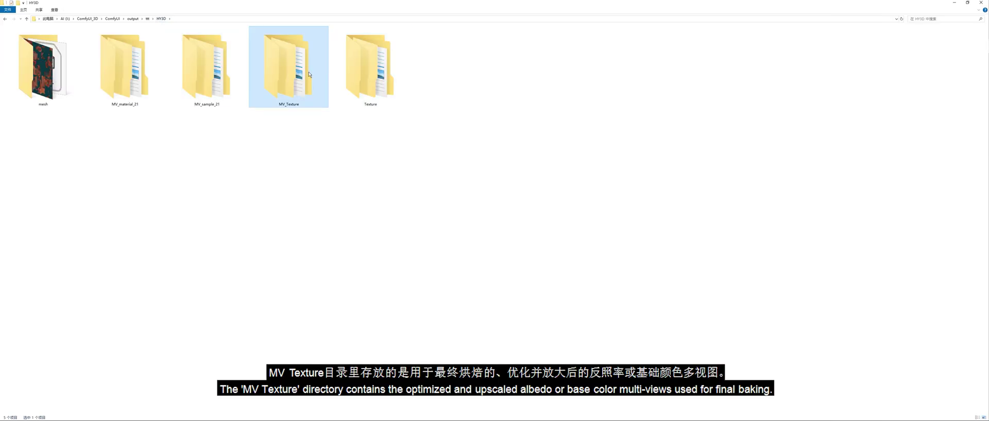
double_click(309, 74)
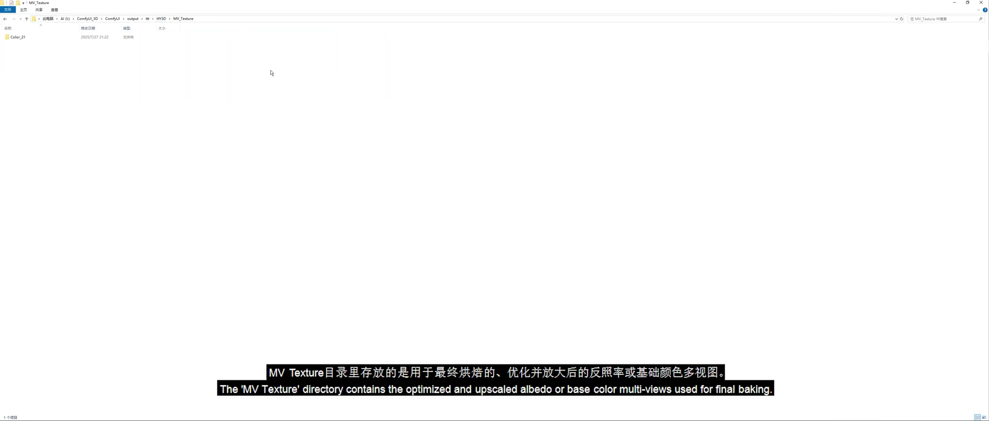
double_click(19, 38)
double_click(19, 39)
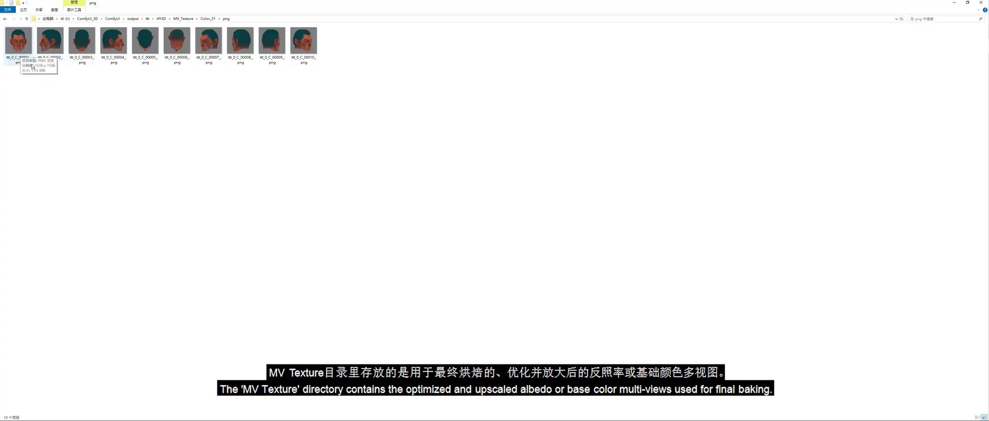
double_click(19, 41)
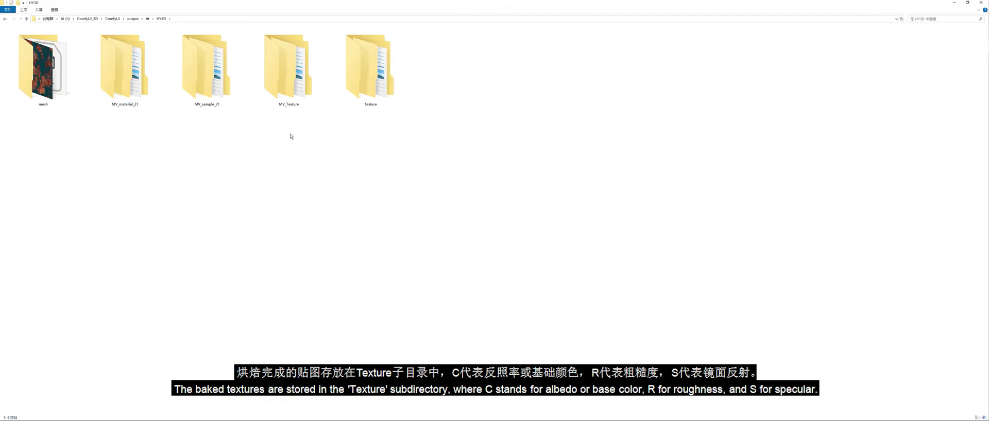
Step: Open the Texture folder of HY3D and look over the baked base color textures in the png subfolder of C_21
left_click(360, 103)
double_click(403, 85)
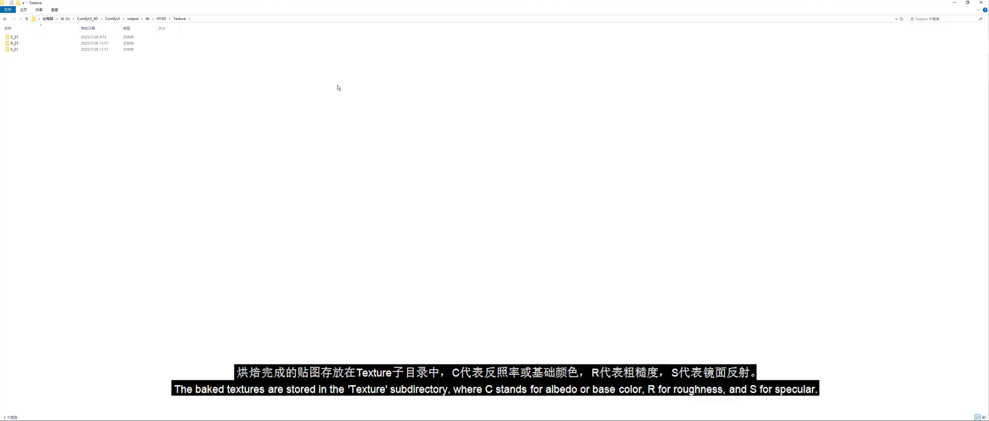
double_click(19, 38)
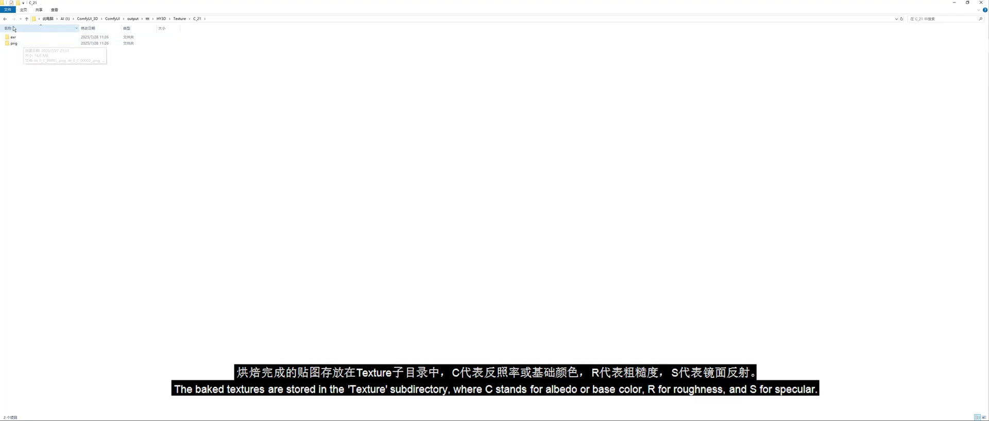
left_click(5, 19)
double_click(15, 37)
double_click(15, 43)
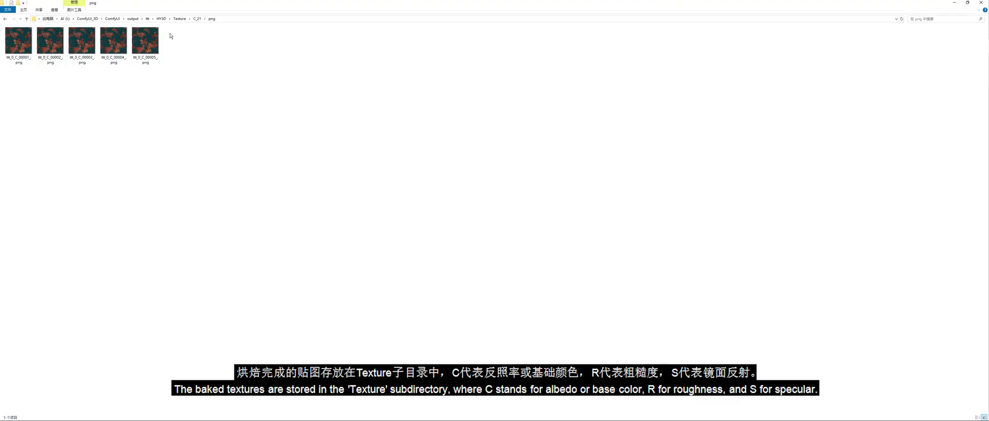
Step: Return to the Texture folder and open the png subfolder of R_21 to view the baked roughness textures
left_click(180, 20)
double_click(28, 43)
double_click(27, 44)
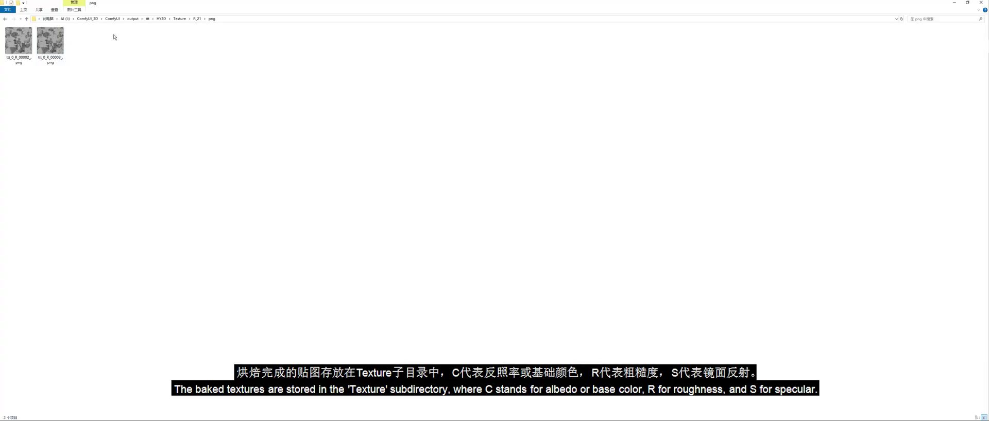